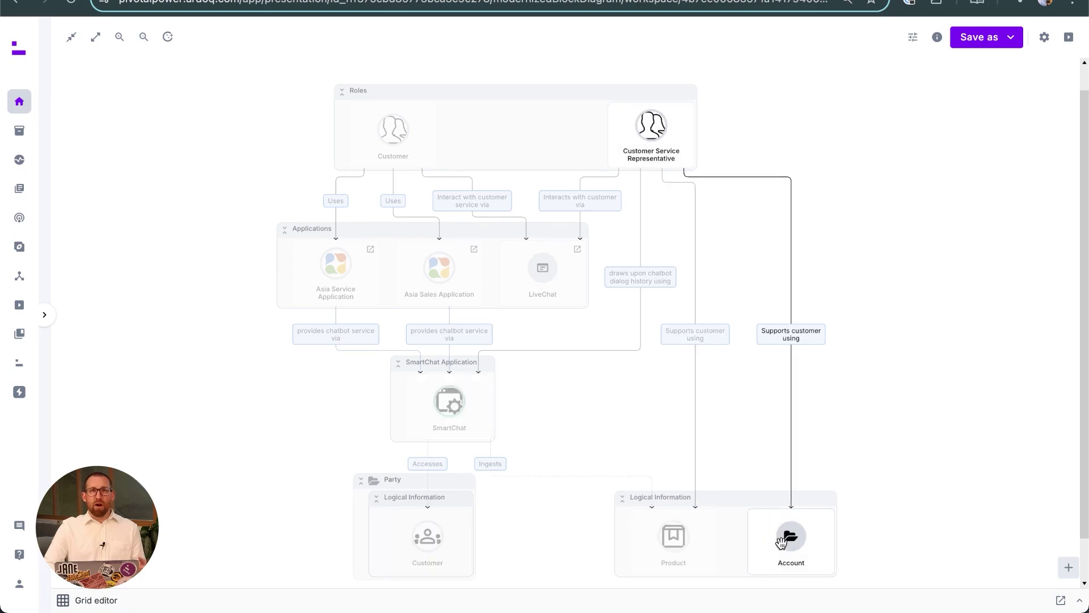
Switch to slide 25, Support the Execution of Roadmaps, and view its 2022–2029 initiative timeline full width
click(1069, 38)
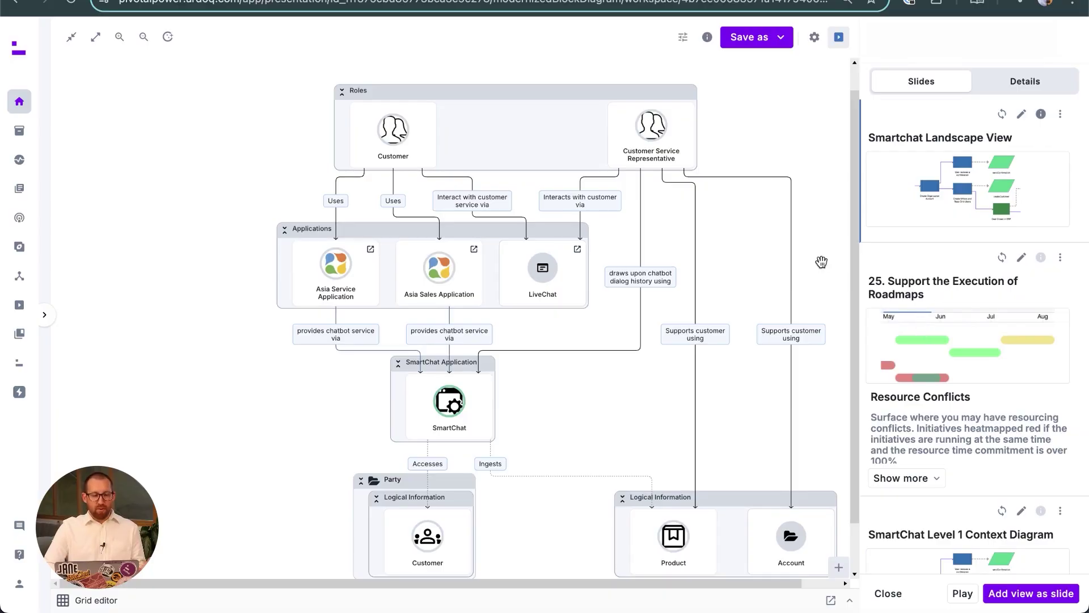
drag(821, 259, 752, 252)
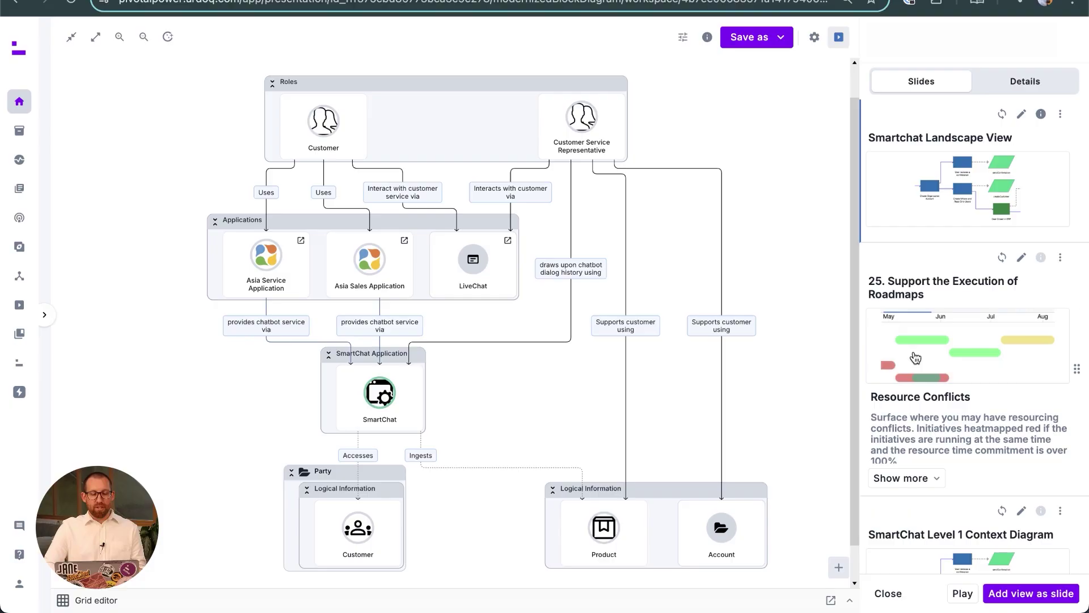
click(951, 350)
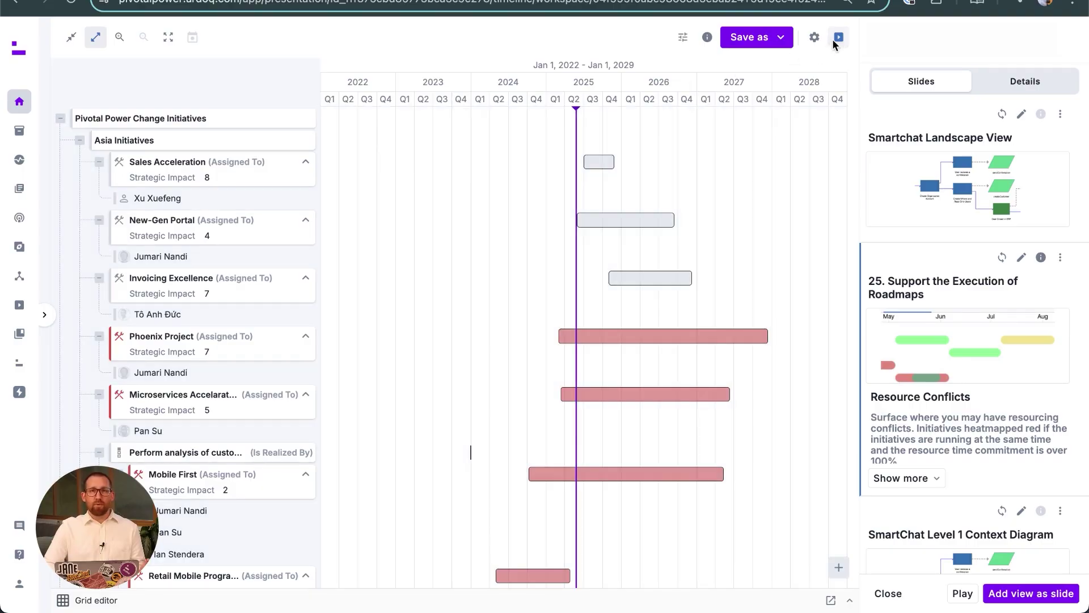
click(833, 38)
scroll(207, 347, down, 2)
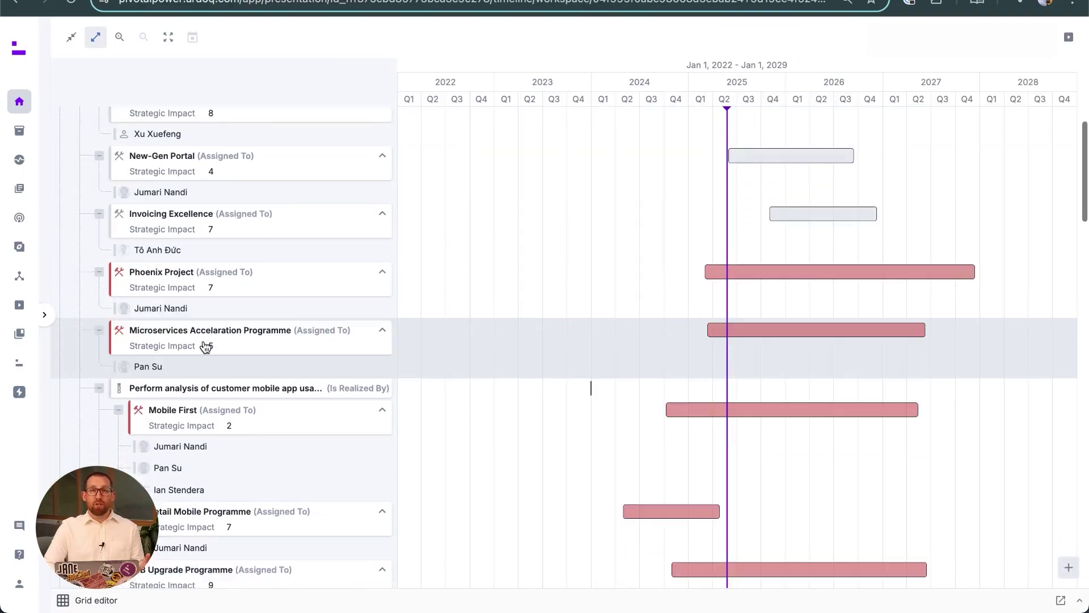
scroll(206, 347, down, 8)
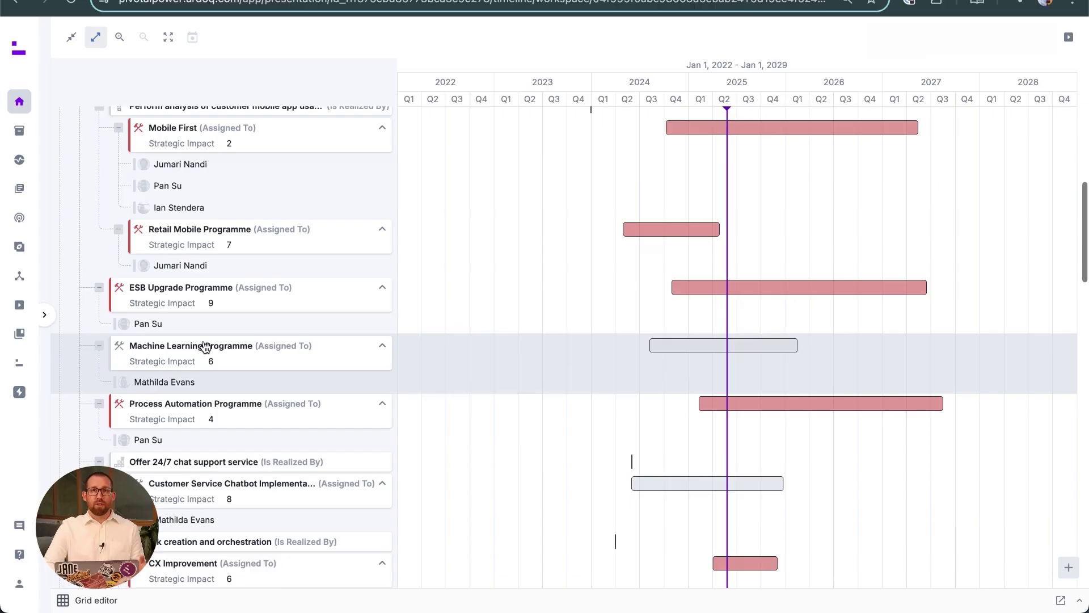
scroll(205, 346, down, 4)
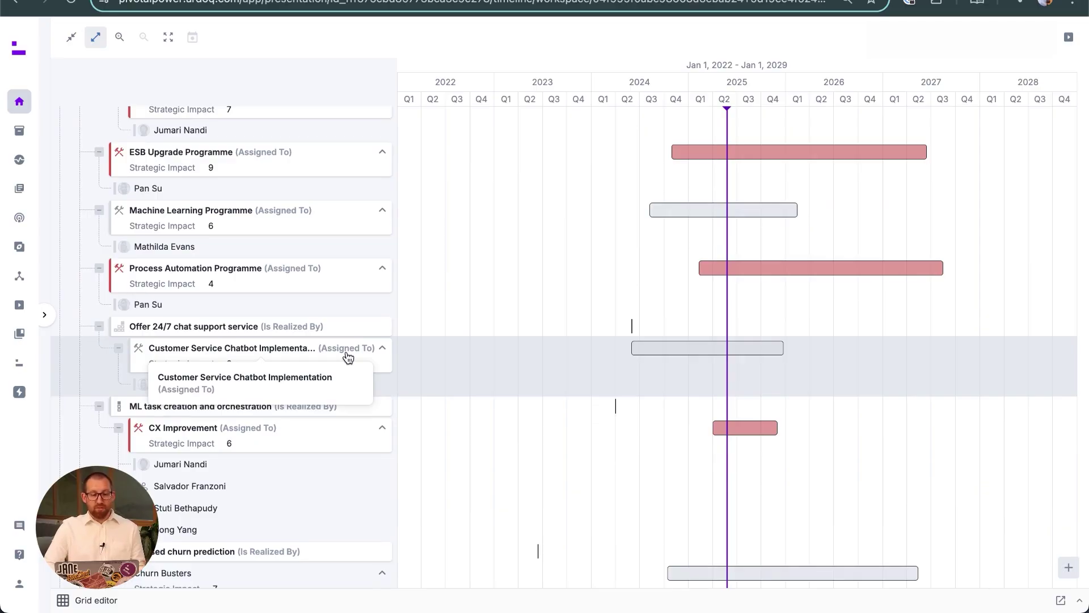
mouse_move(667, 351)
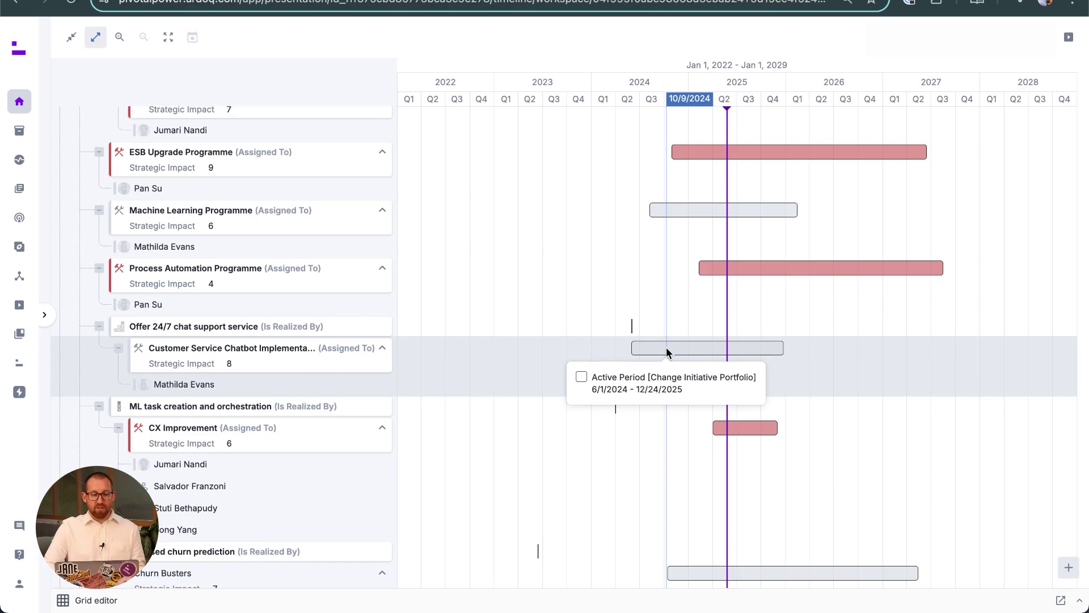
Go to the SmartChat Level 1 Context Diagram slide and expand SmartChat into API, Dialog Manager and LLM
click(1069, 37)
scroll(942, 449, down, 3)
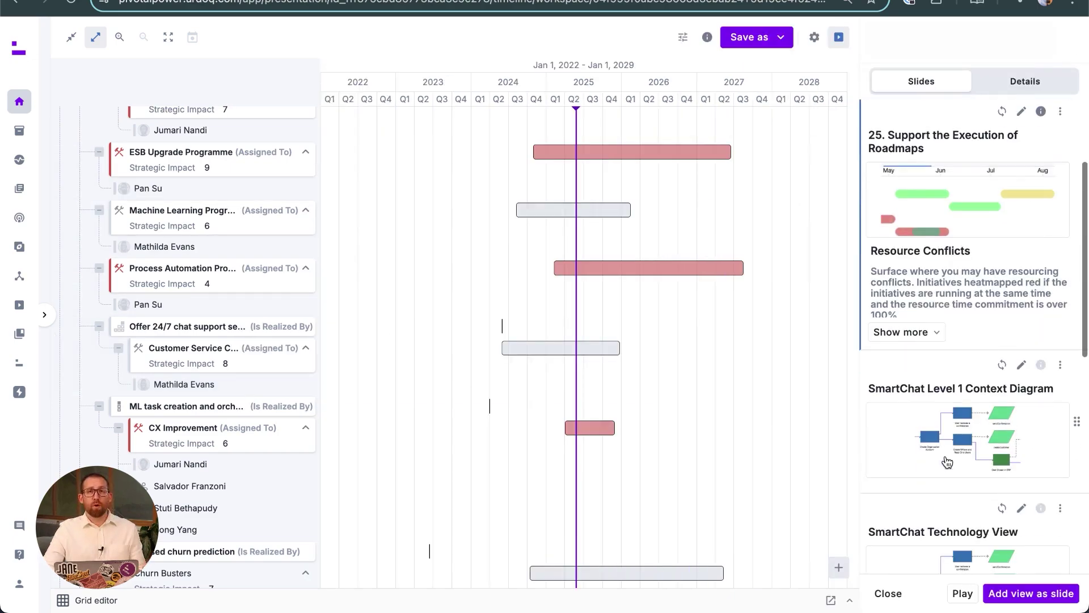
click(932, 425)
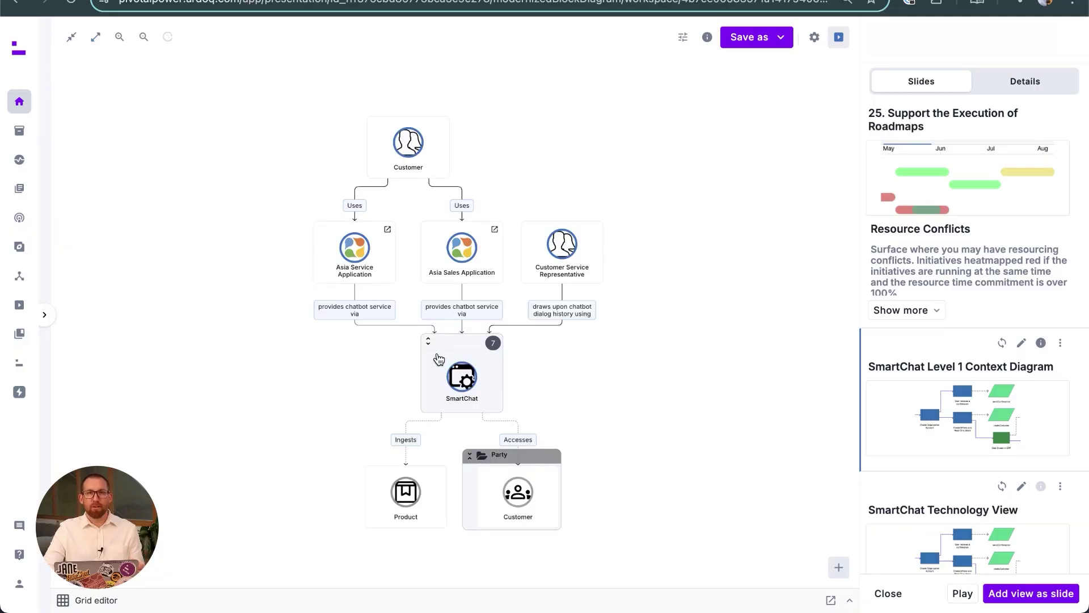
click(428, 342)
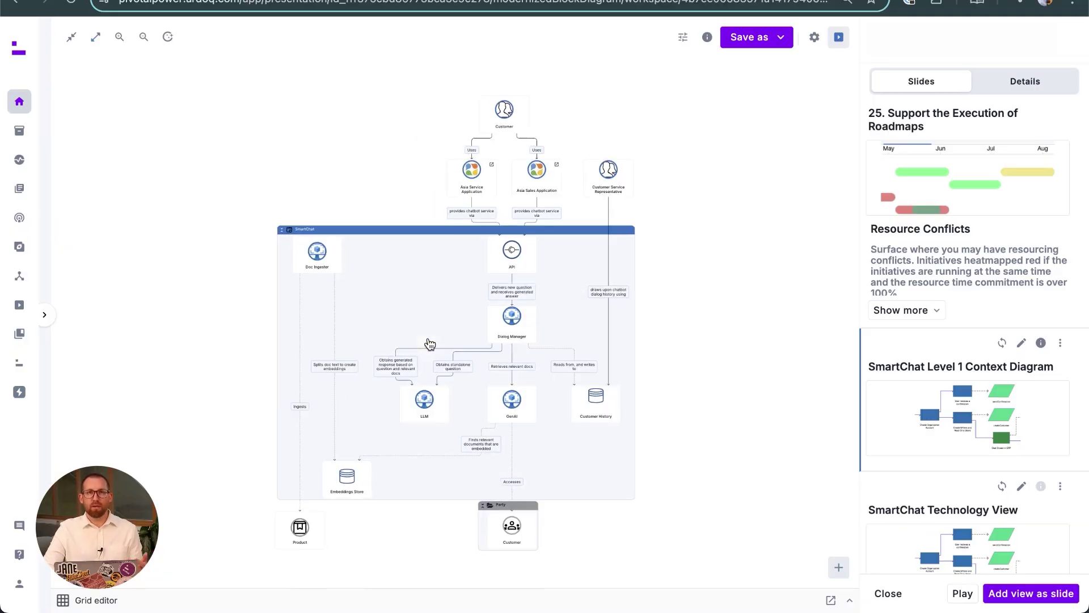
Add a 'Validation' child component of type Application Module inside the SmartChat group
right_click(412, 280)
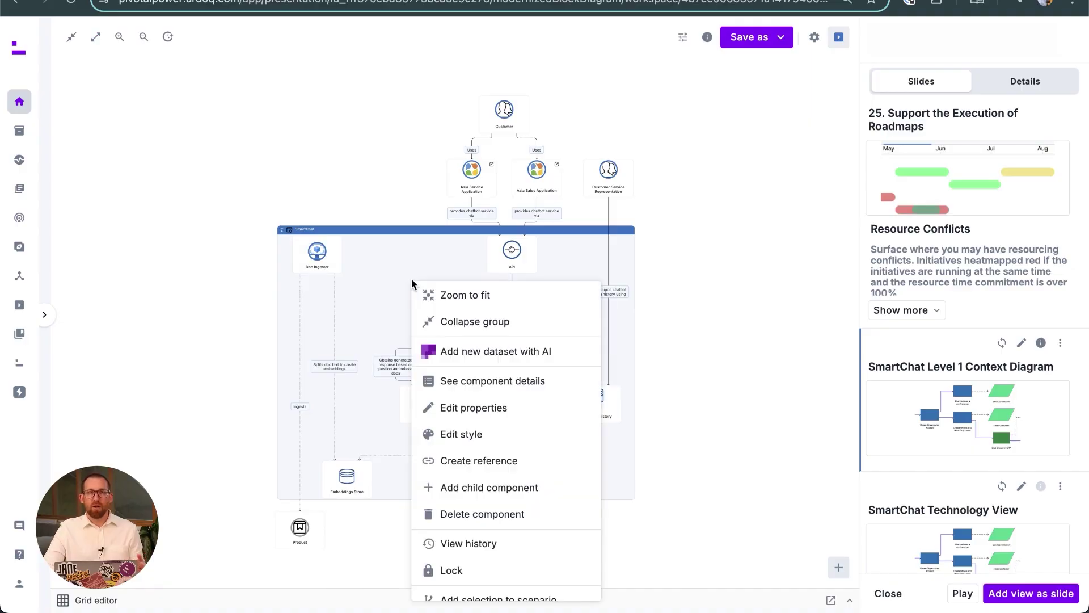
scroll(443, 441, down, 3)
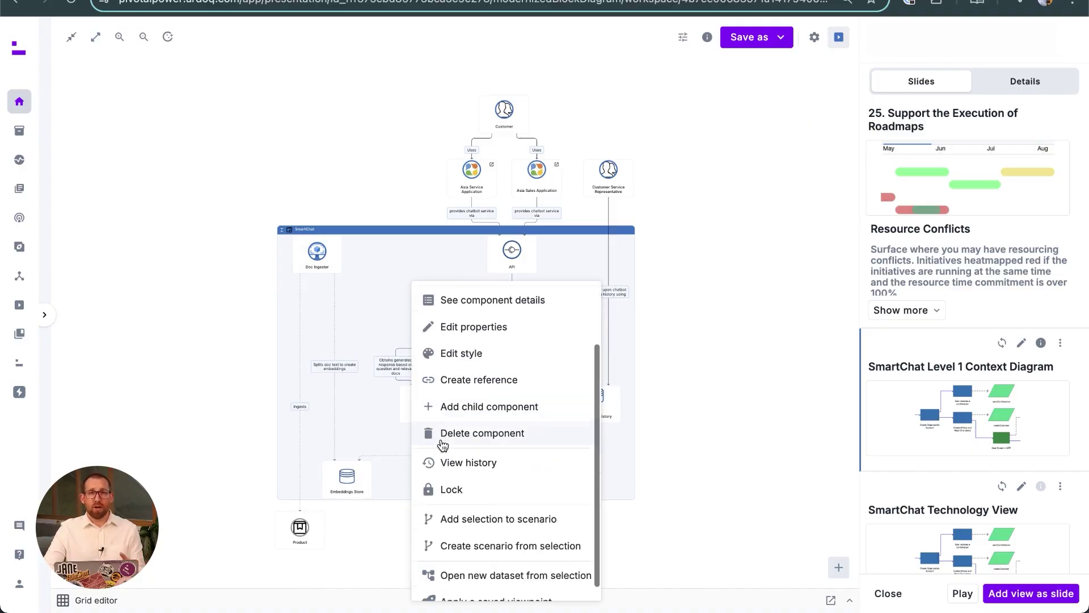
click(448, 391)
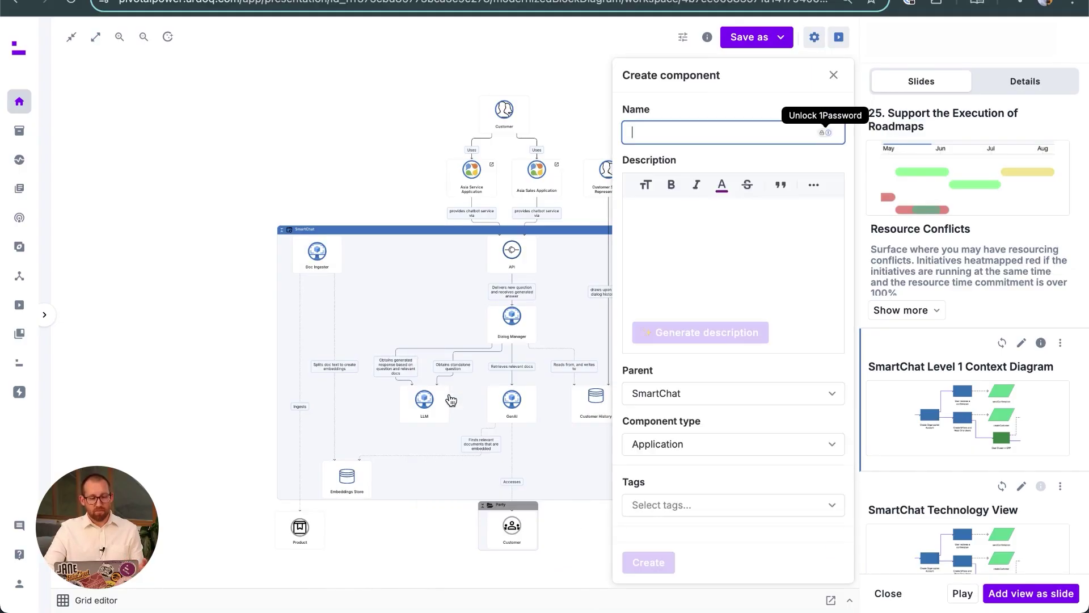
text(Validation)
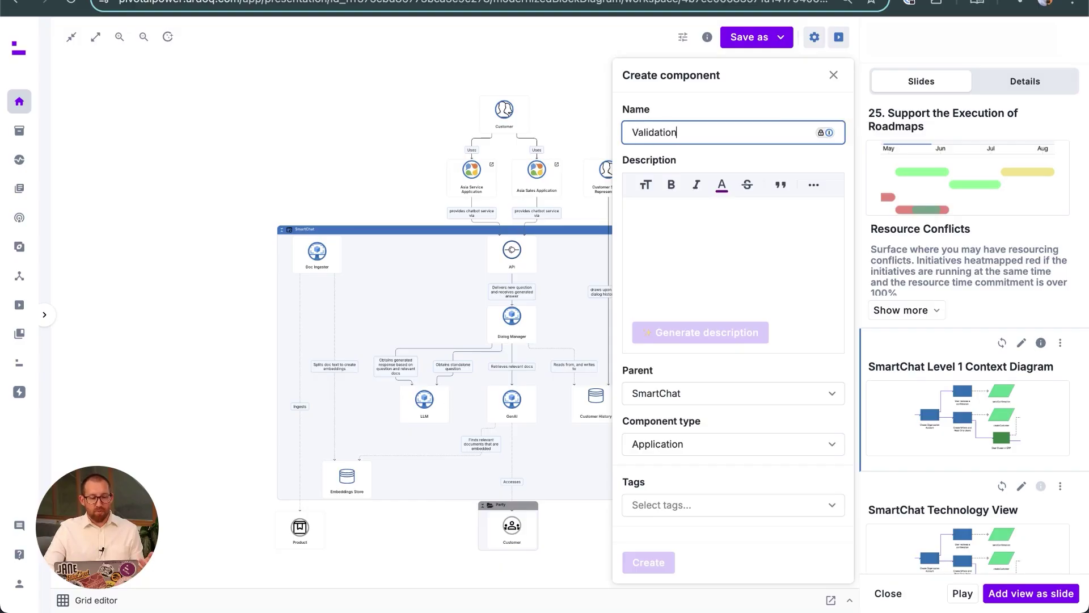
key(Return)
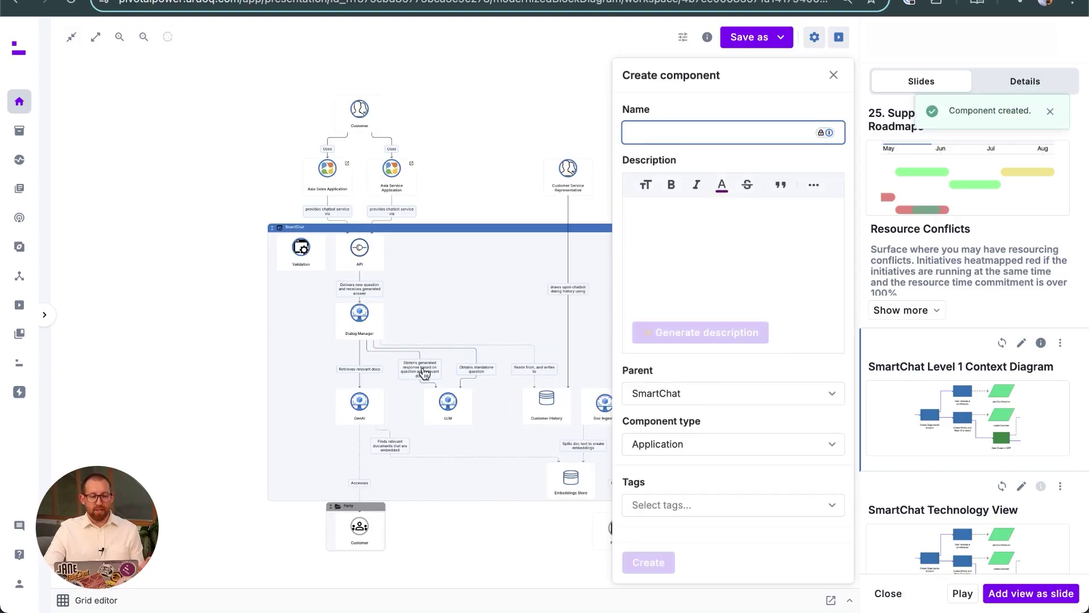
click(678, 445)
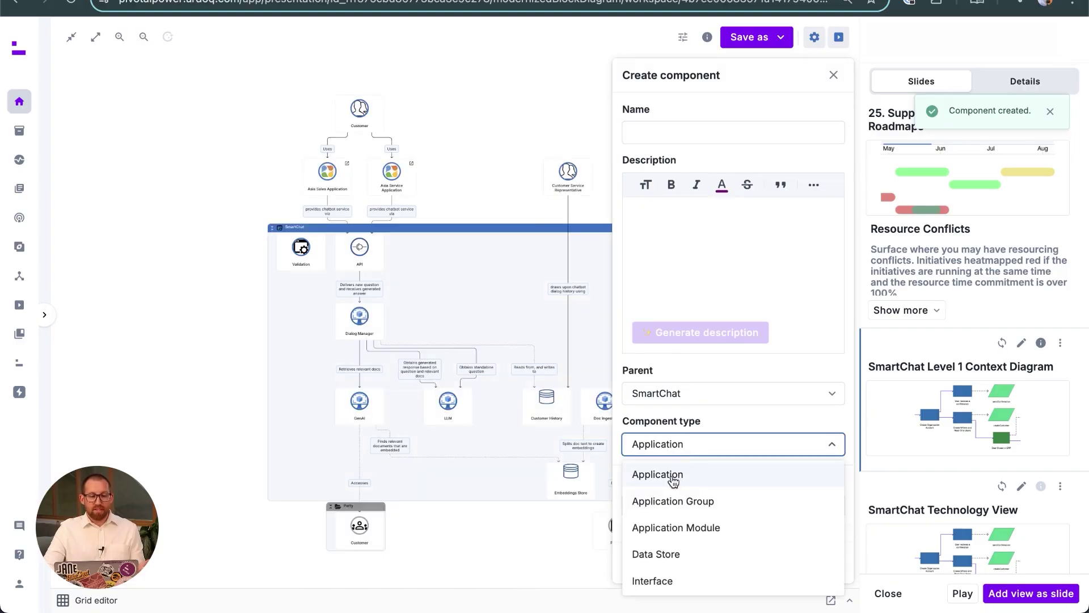
click(661, 528)
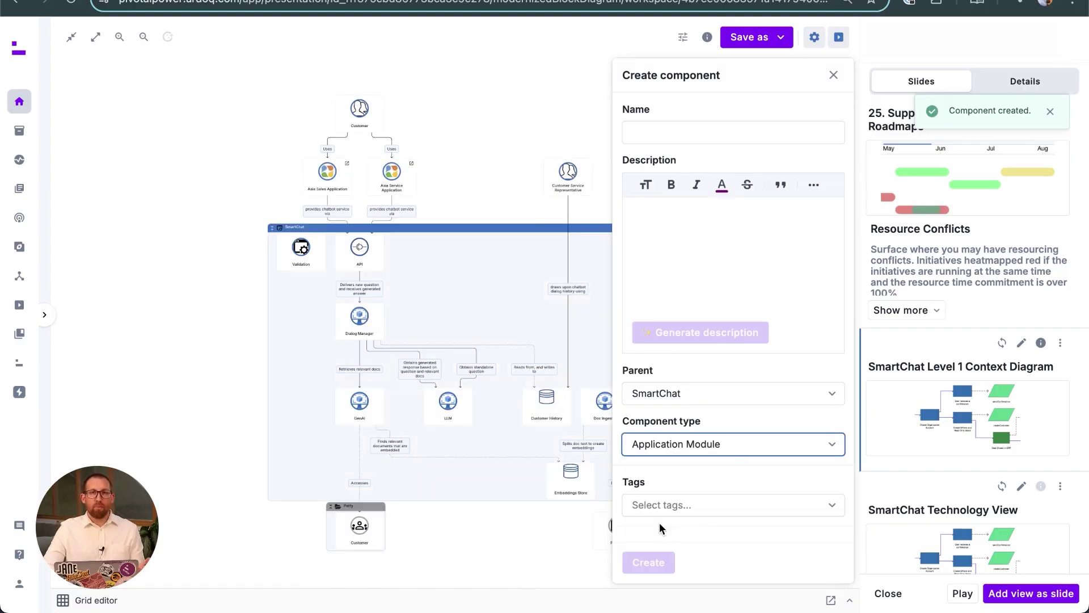
click(834, 75)
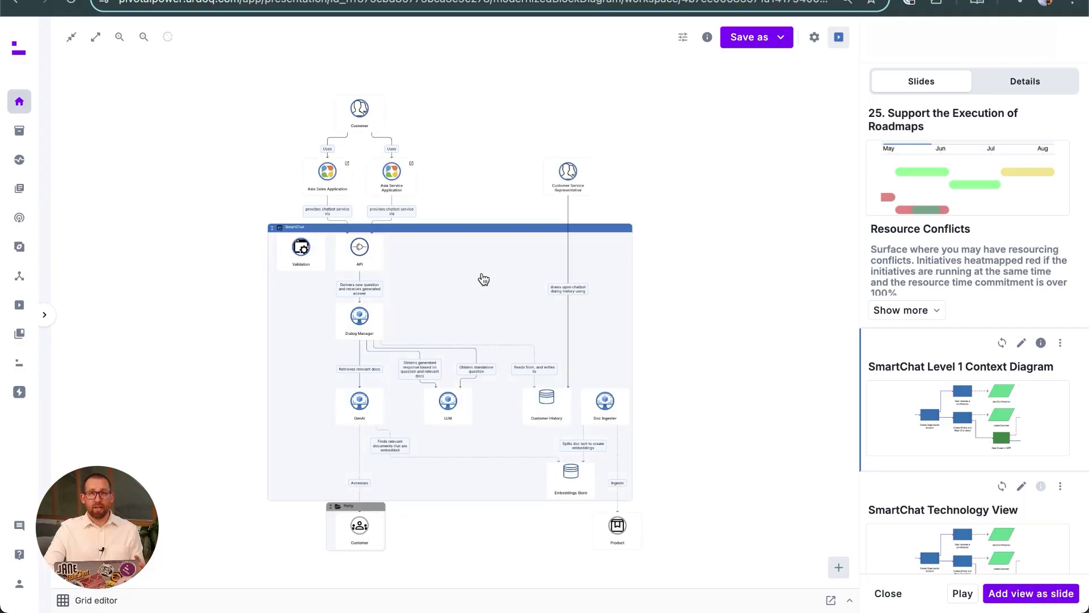
scroll(899, 391, down, 3)
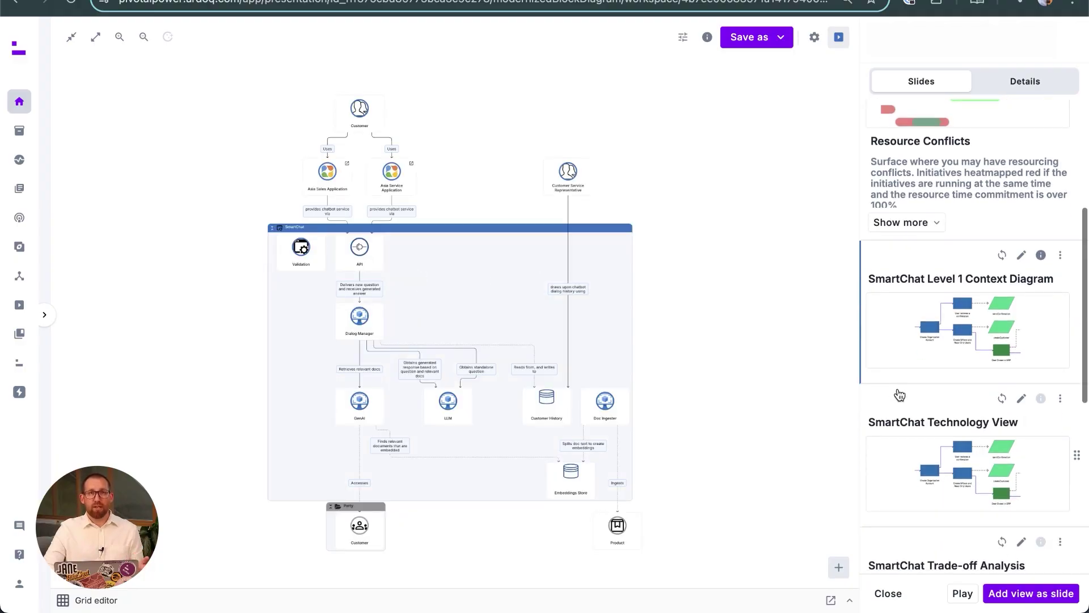
scroll(415, 339, up, 5)
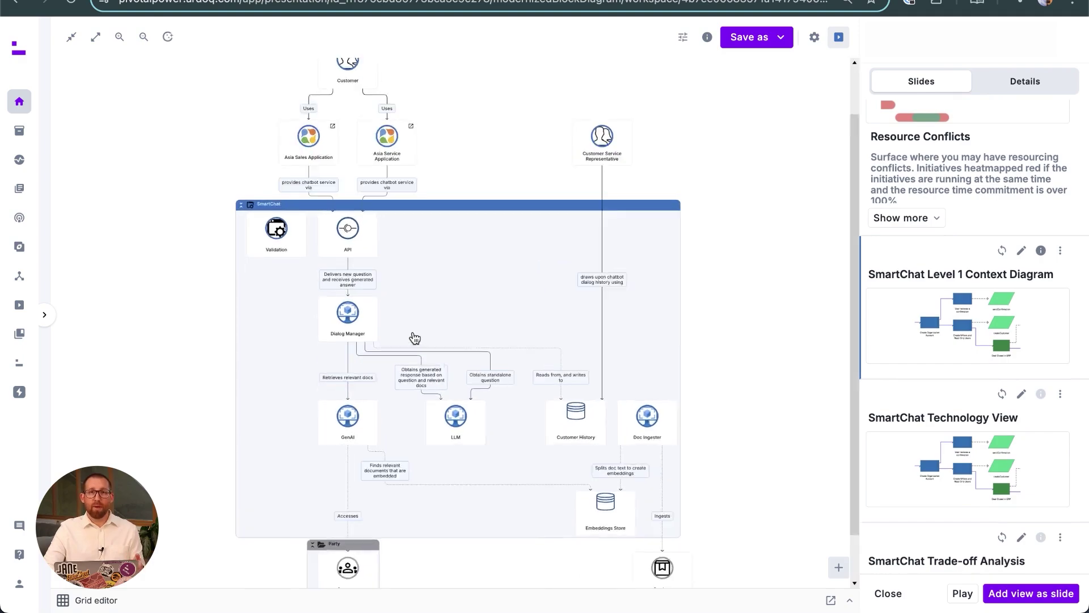
drag(438, 318, 444, 216)
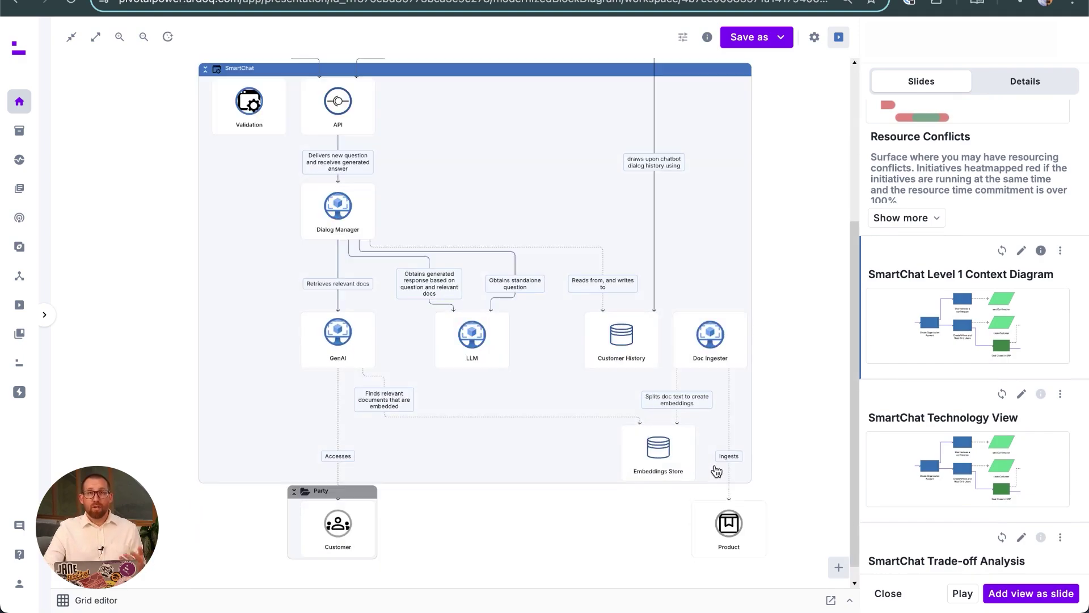
drag(484, 151, 514, 269)
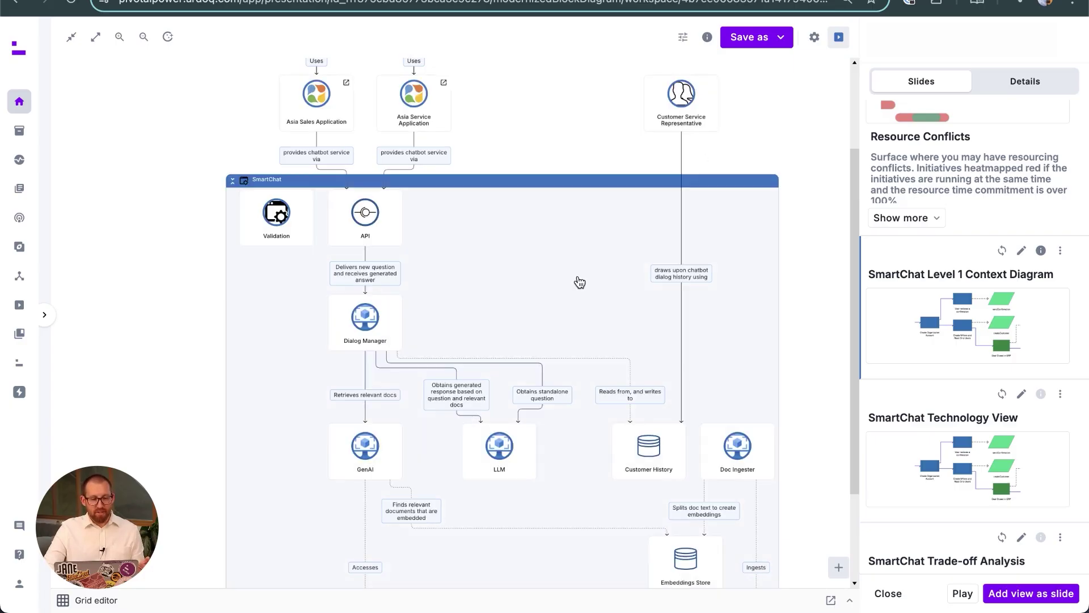
scroll(579, 282, down, 3)
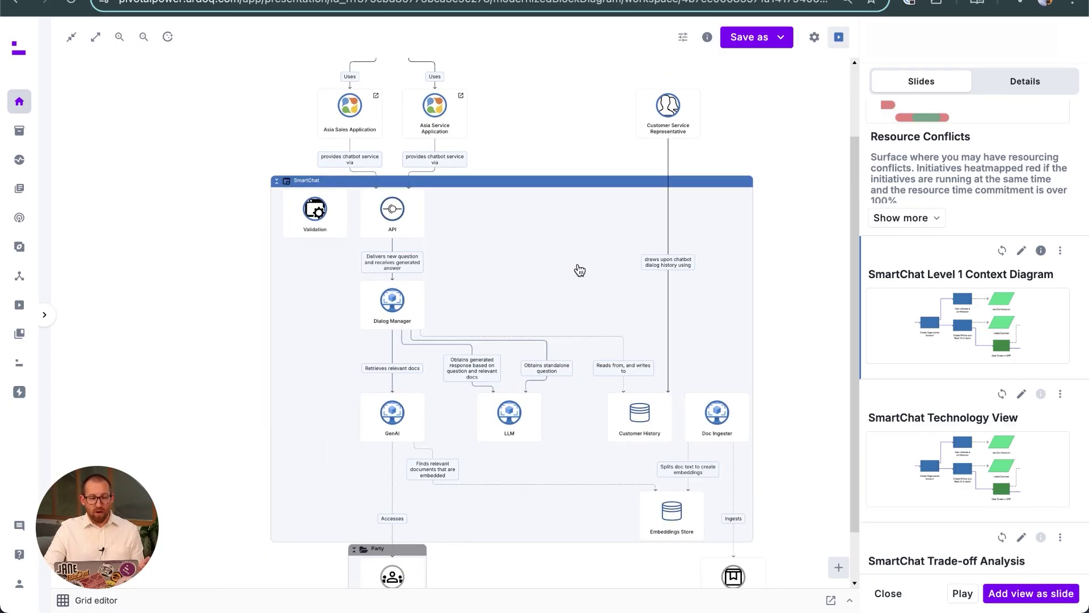
click(277, 181)
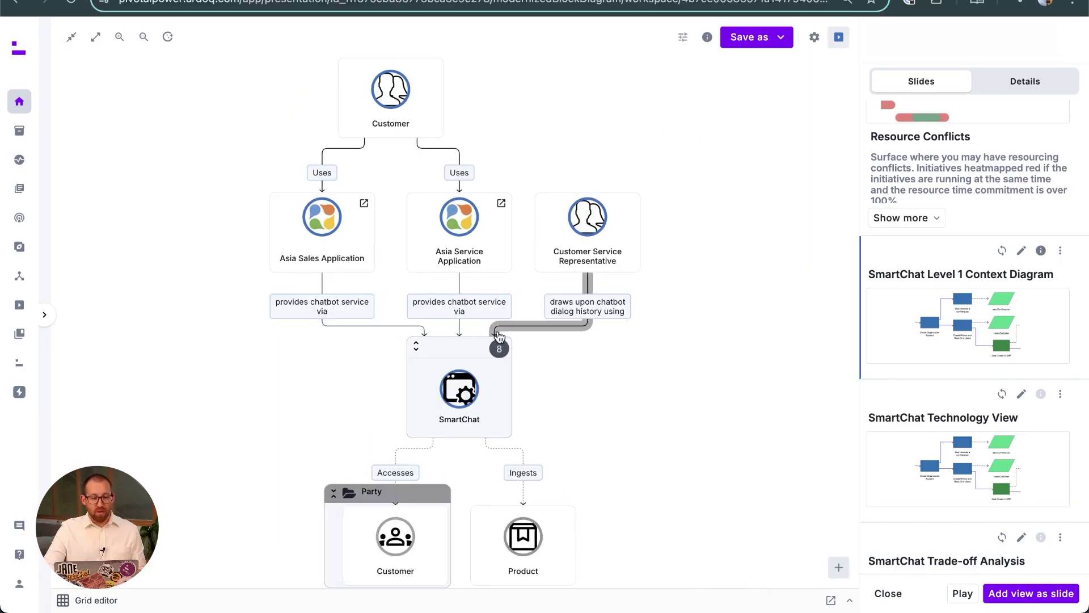
click(416, 347)
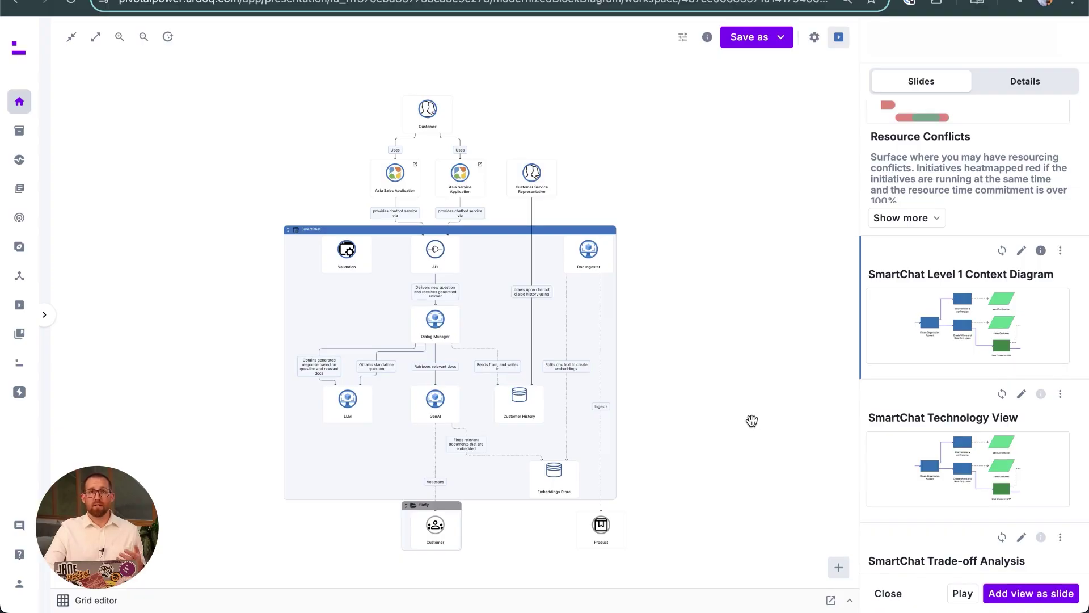
scroll(750, 420, up, 3)
drag(750, 418, 806, 471)
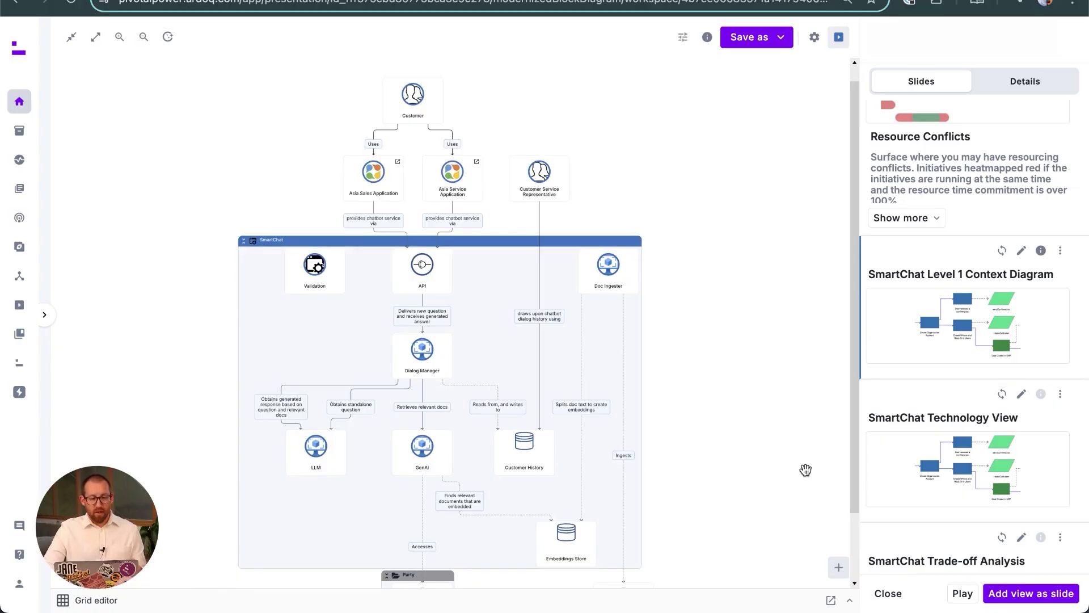
click(888, 467)
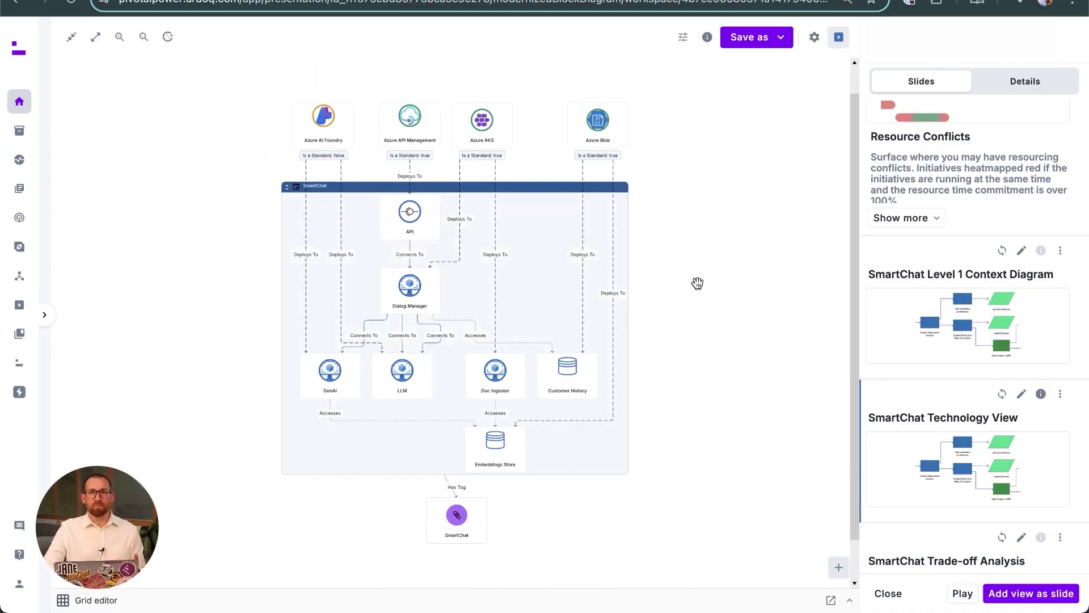
scroll(698, 282, up, 2)
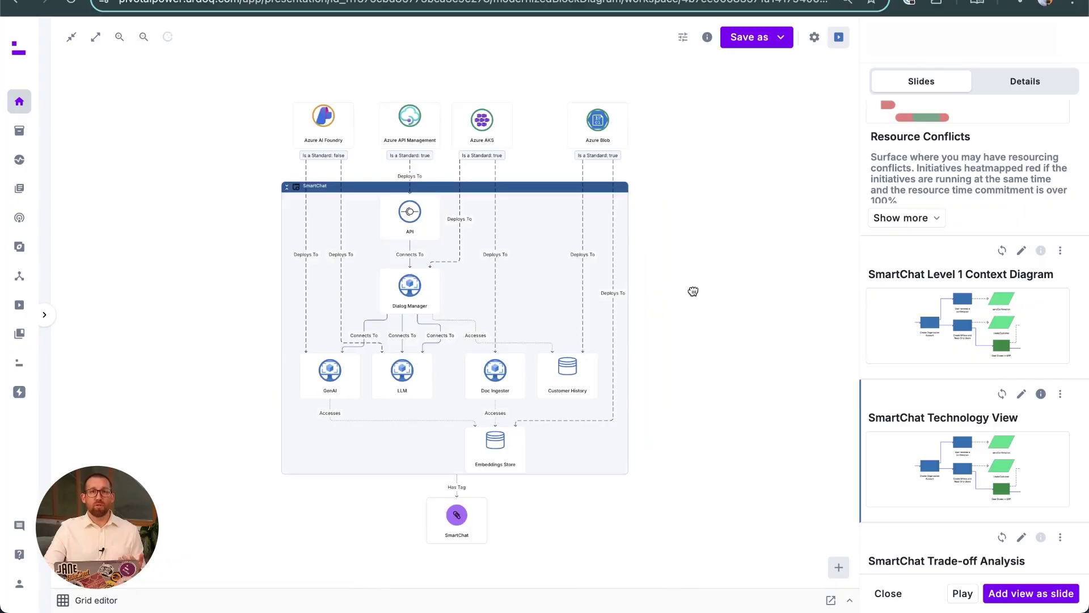
scroll(664, 222, up, 3)
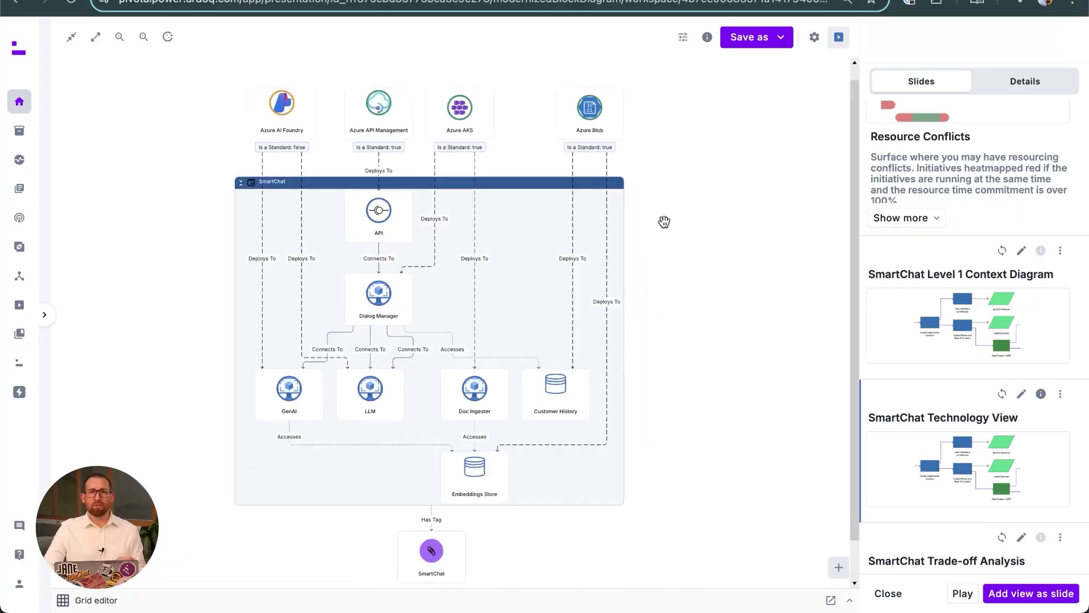
drag(655, 135, 717, 184)
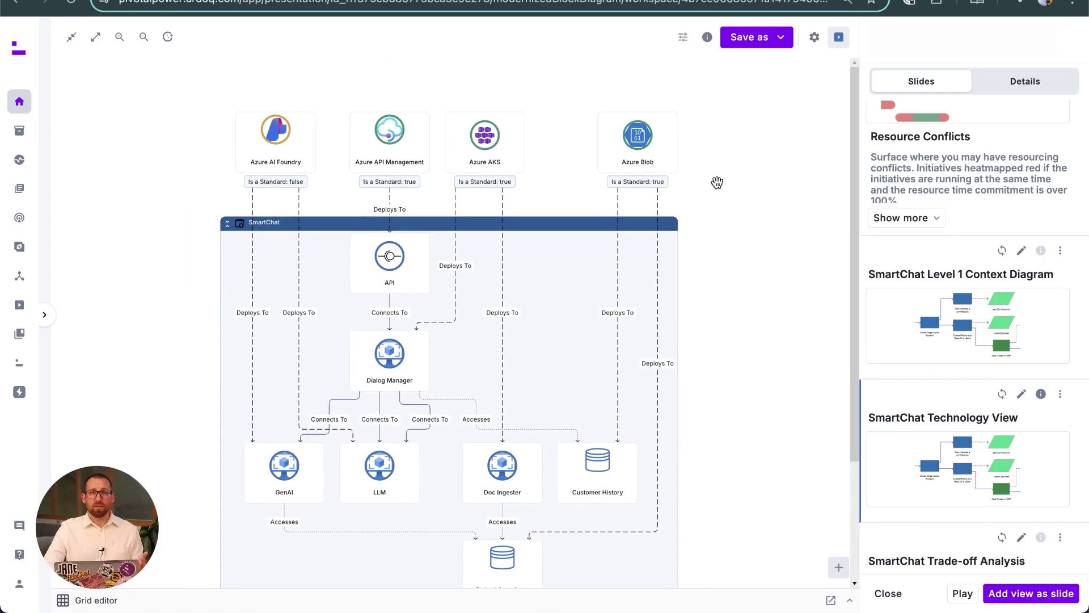
drag(720, 416, 730, 437)
scroll(731, 432, up, 1)
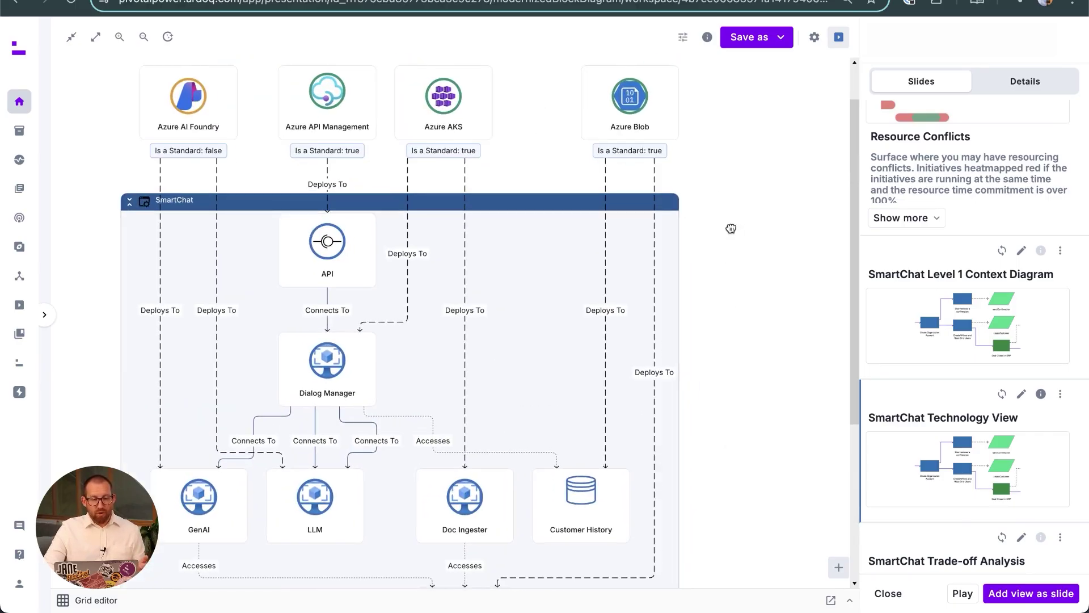
drag(729, 226, 778, 253)
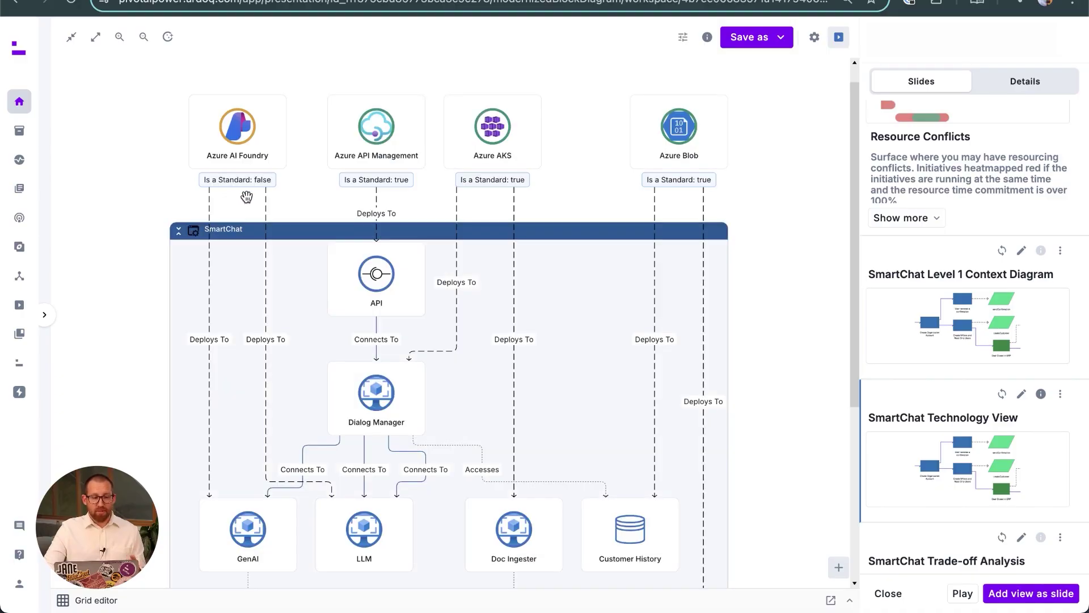
scroll(310, 203, down, 5)
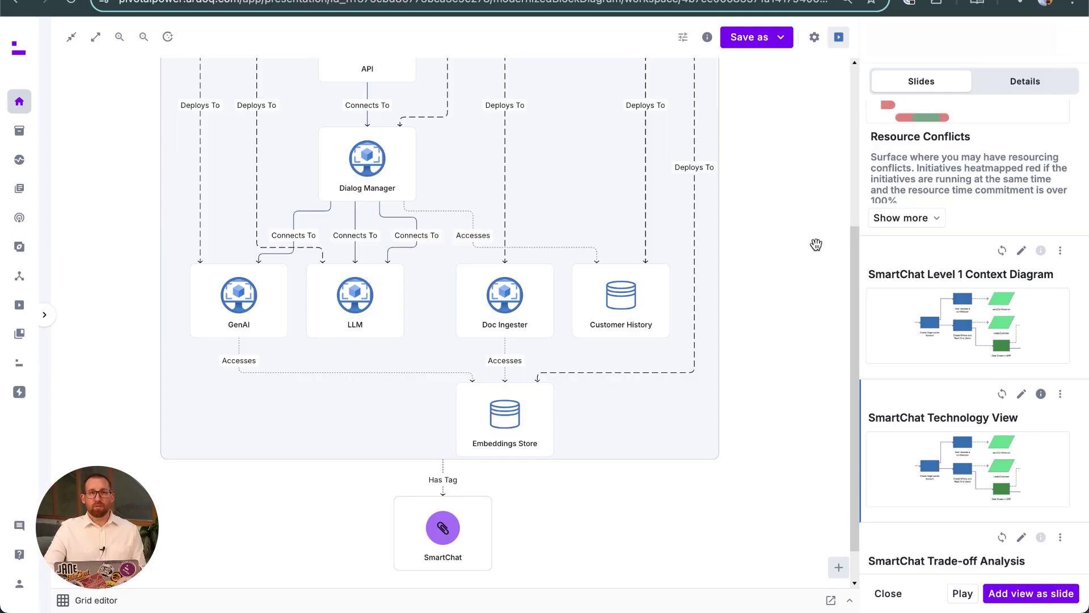
scroll(814, 240, down, 3)
drag(814, 240, 808, 377)
Create a scenario named 'Scenario Azure' from all 13 components in the current view
click(838, 38)
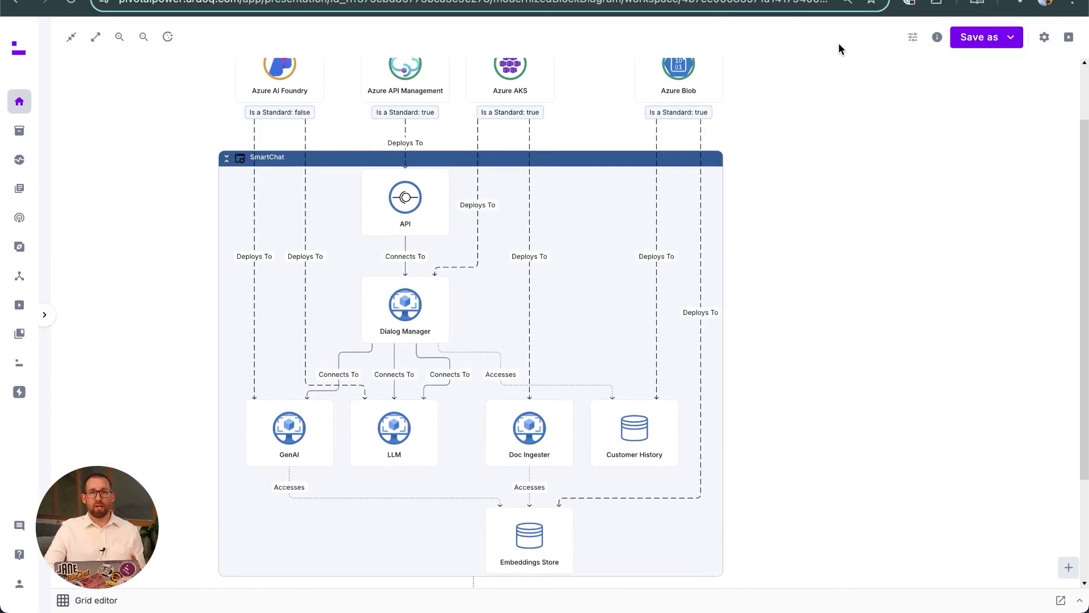
click(46, 316)
drag(306, 241, 291, 277)
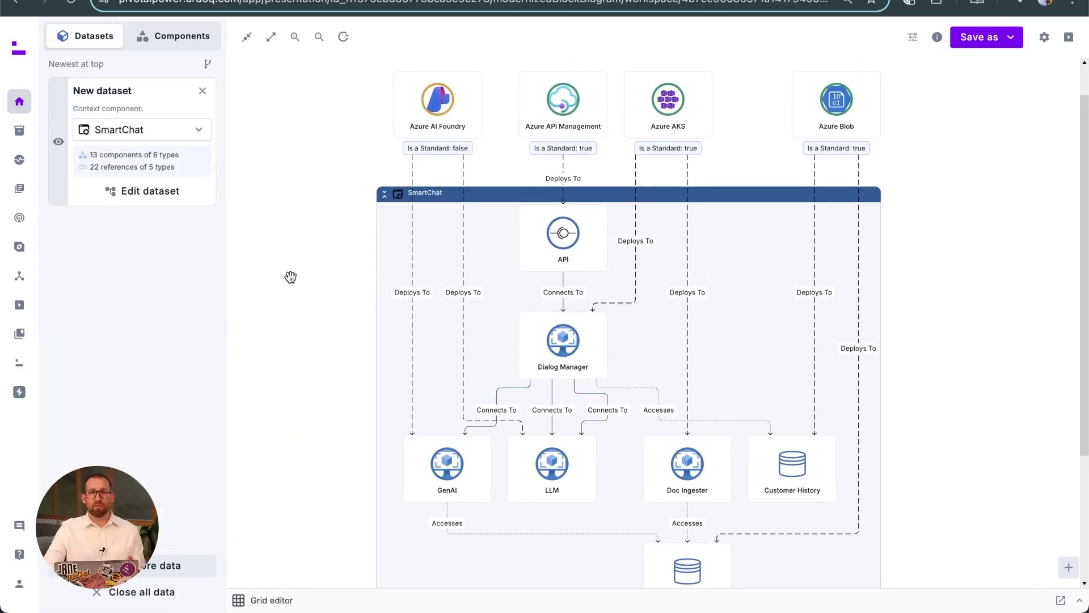
click(207, 64)
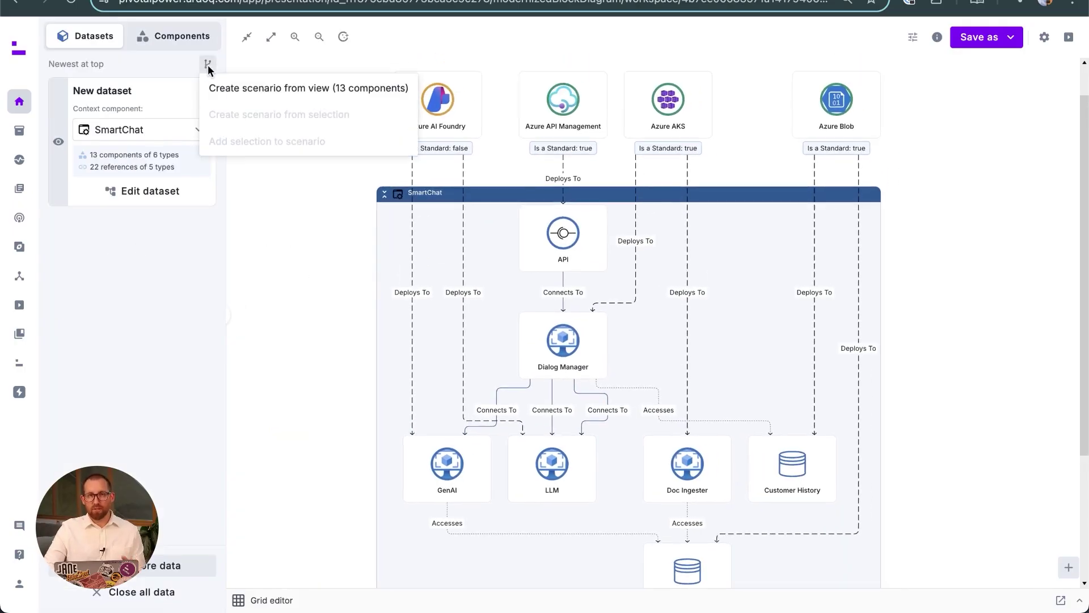
click(250, 89)
text(Sce)
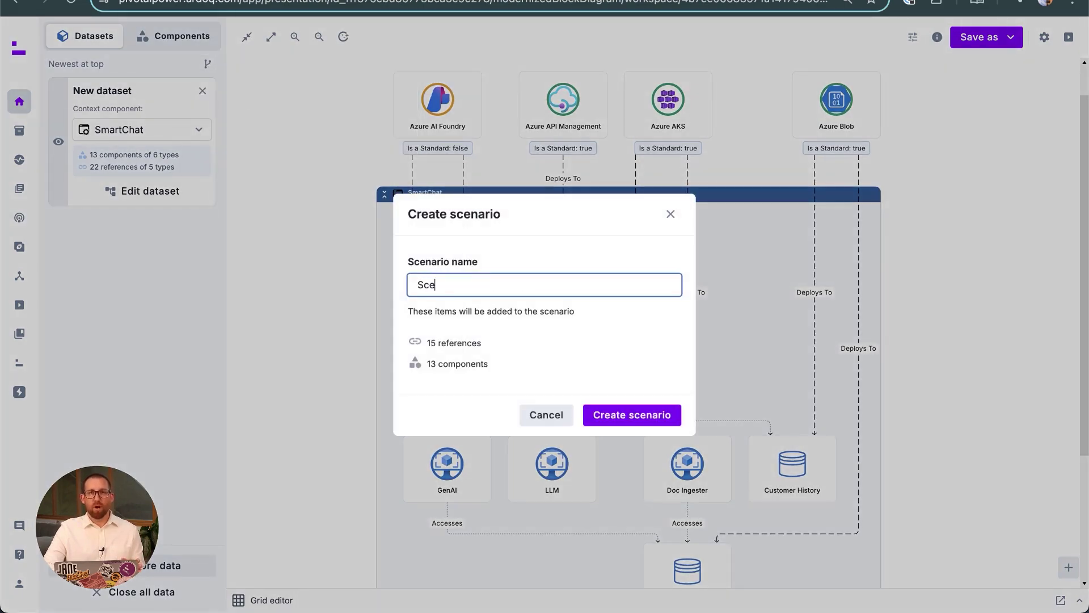
text(nario Azure)
key(Return)
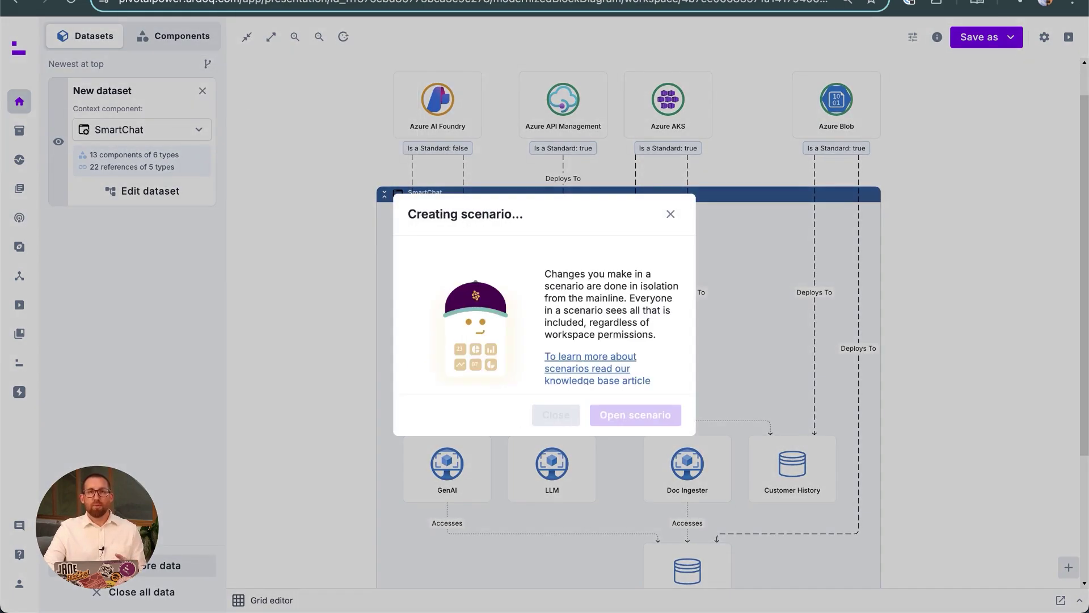
click(641, 423)
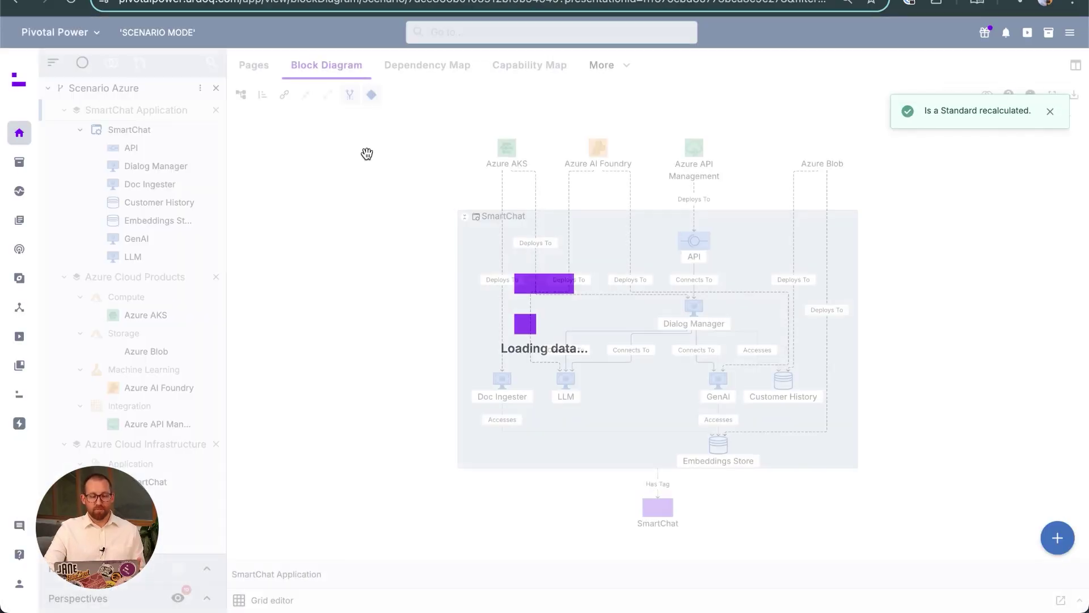
Centre the Scenario Azure block diagram showing Azure AKS, AI Foundry, API Management and Blob
drag(412, 187, 308, 198)
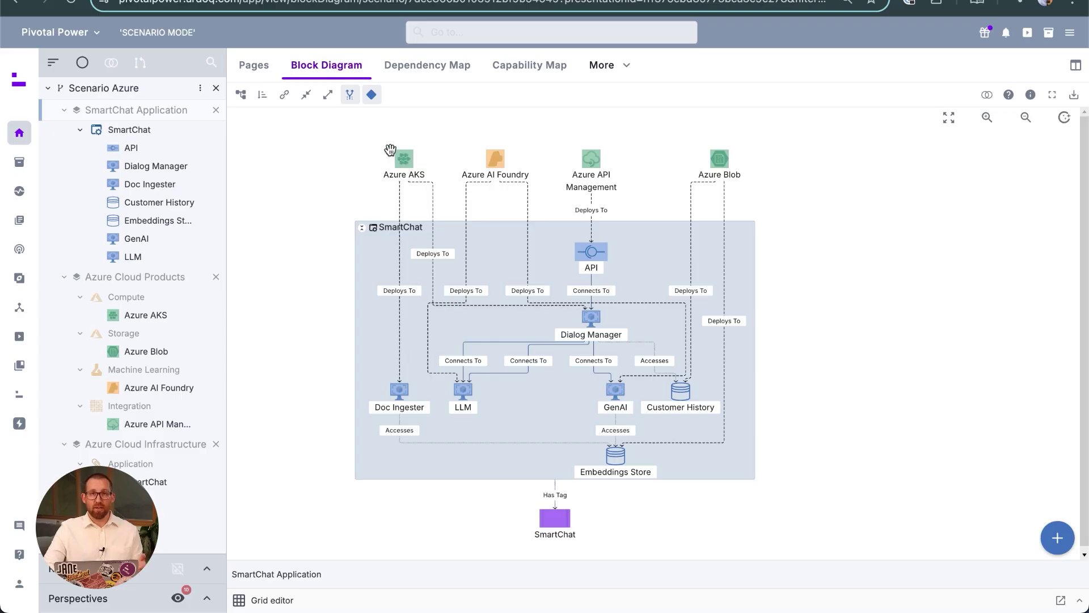
click(140, 65)
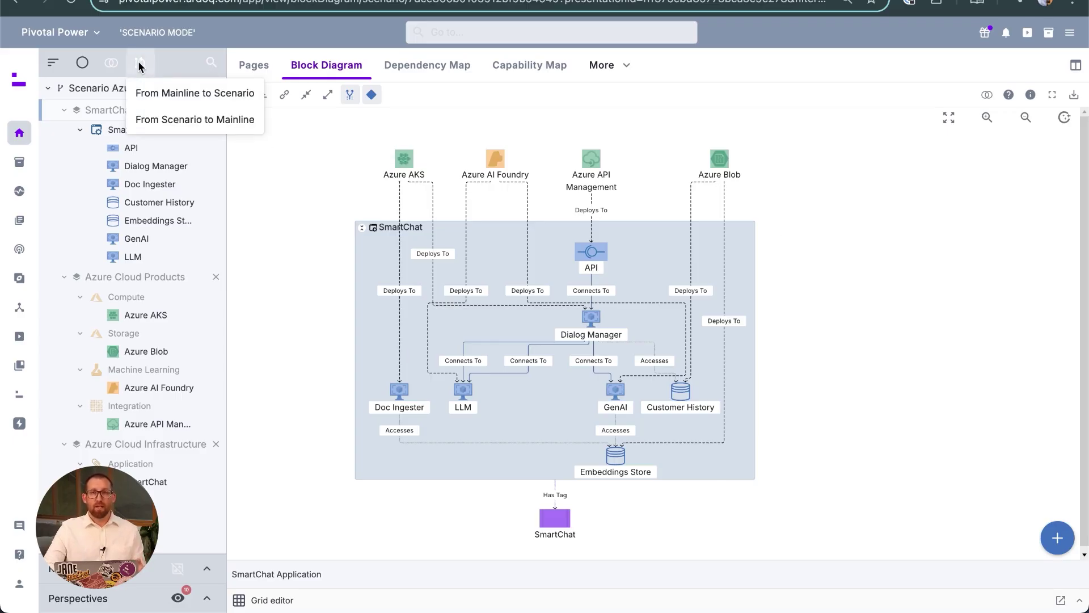
click(243, 199)
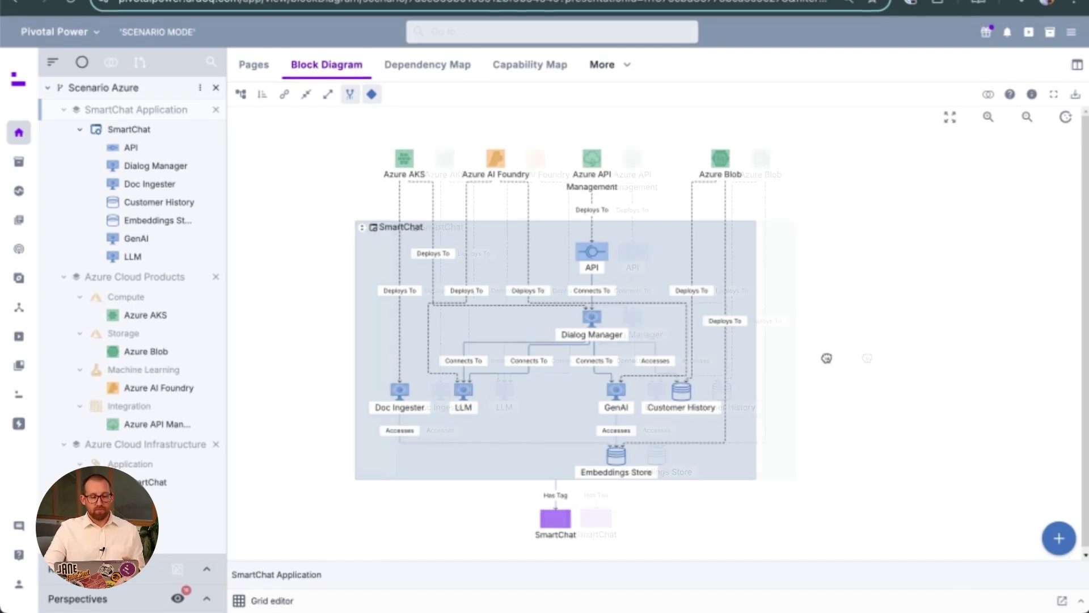
Export the Scenario Azure block diagram to a new Lucidchart document
drag(825, 355, 865, 355)
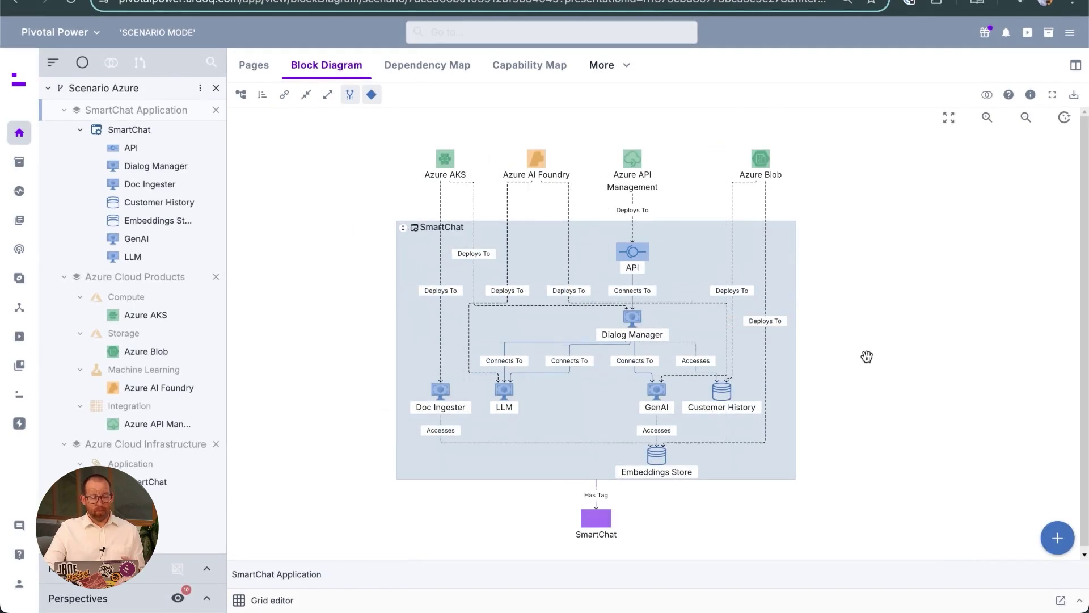
click(1074, 94)
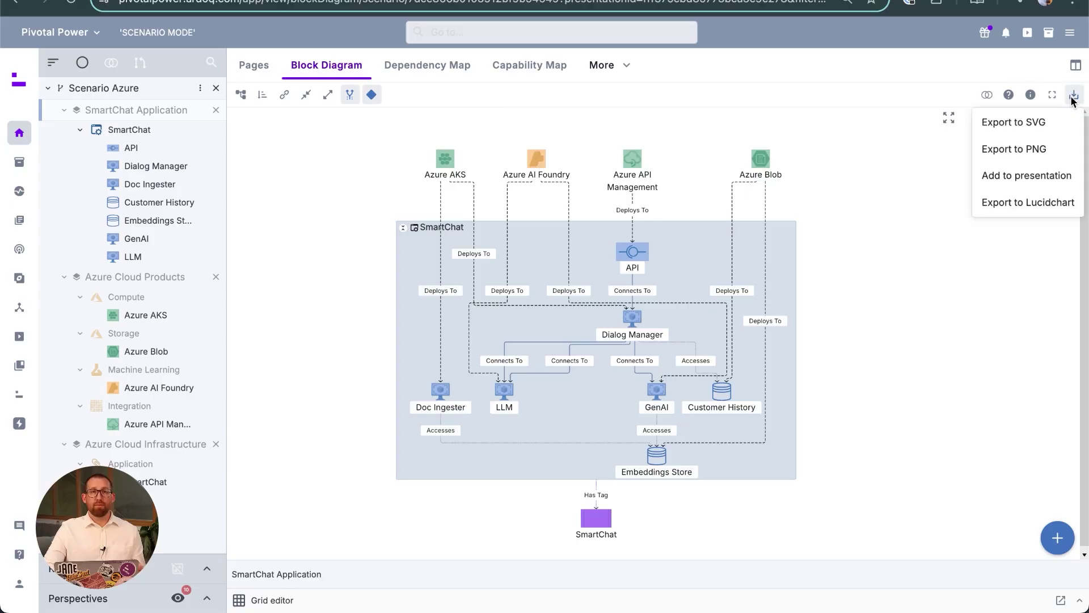
click(993, 205)
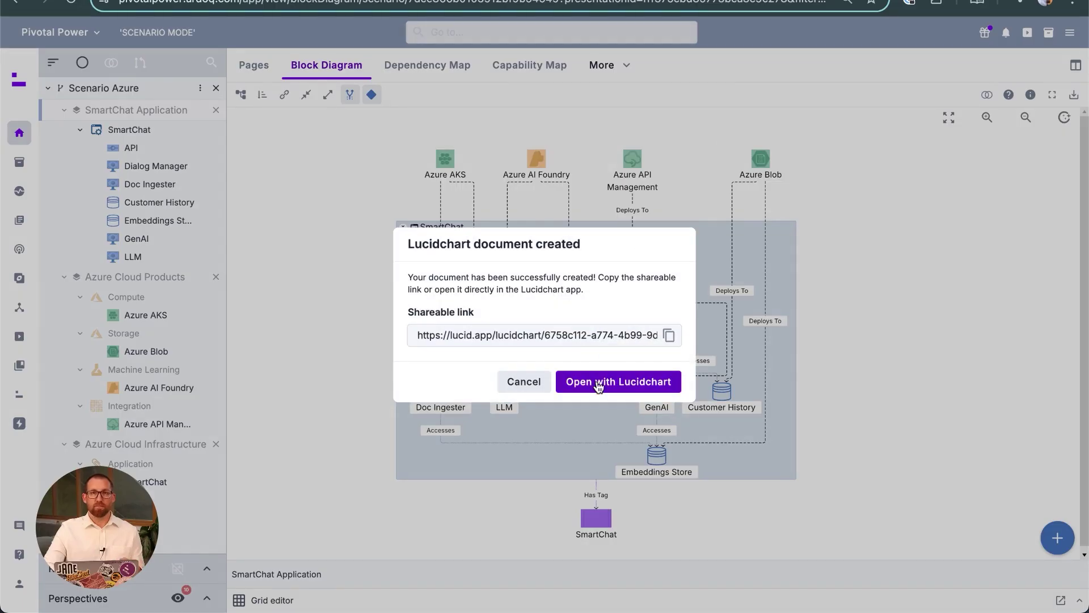
click(597, 386)
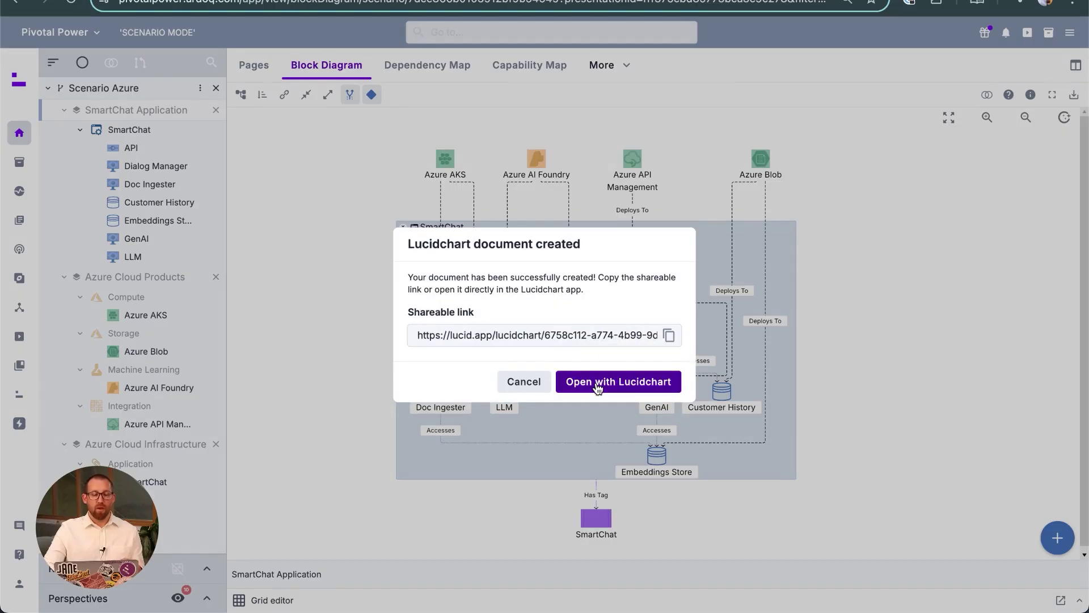
Open the Ardoq Export draft in Lucidchart and scroll around its SmartChat and Azure layout
click(597, 386)
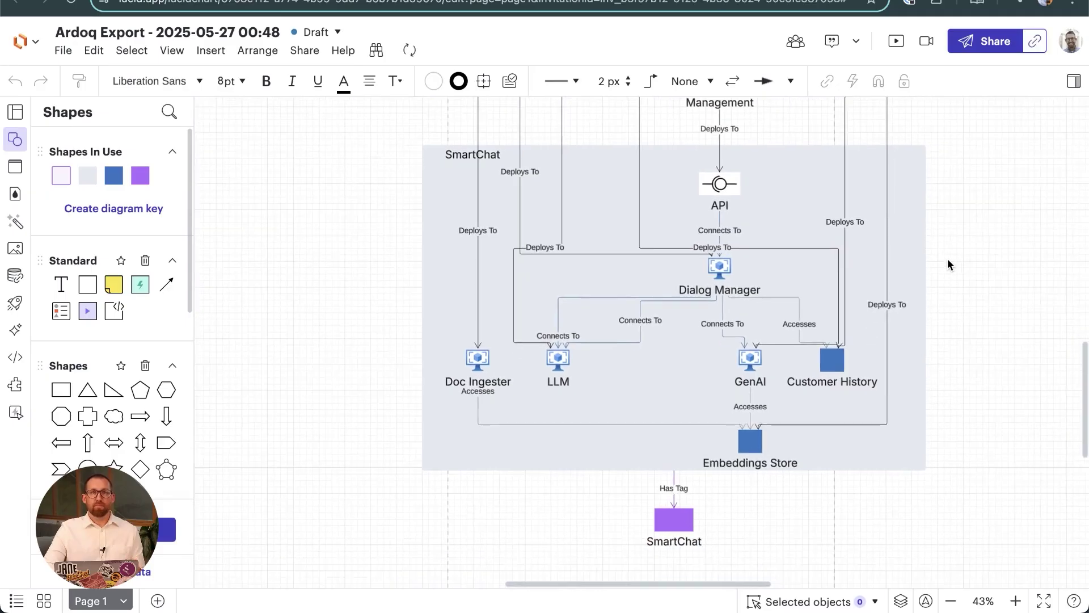
scroll(948, 263, up, 3)
scroll(947, 262, right, 3)
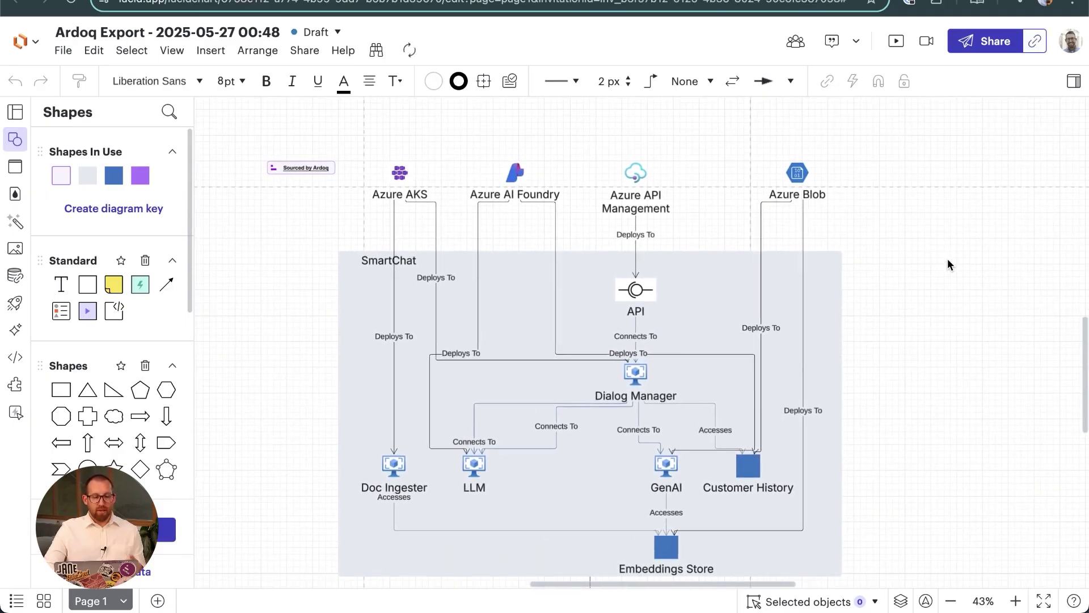
scroll(948, 260, down, 1)
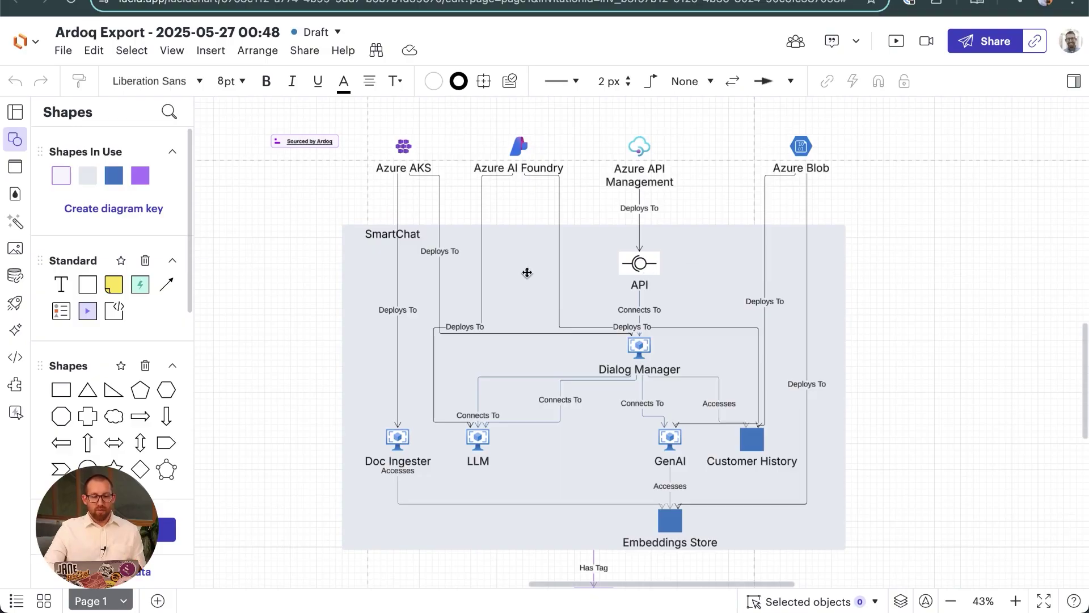
scroll(527, 272, down, 4)
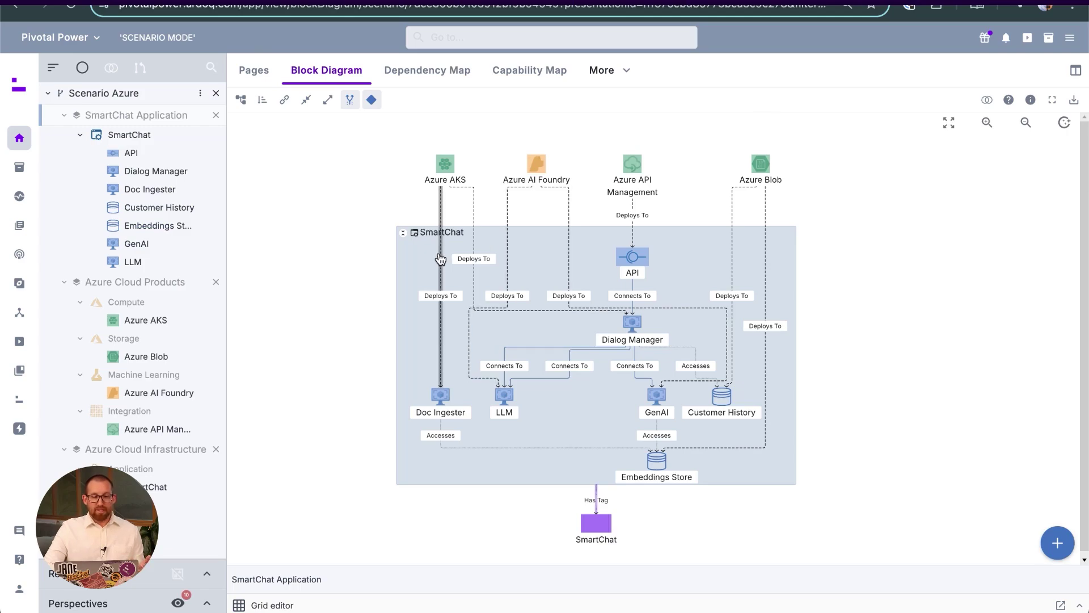
In the Pages view of SmartChat Application, bring up Dialog Manager's actions to link a Lucidchart document
click(257, 71)
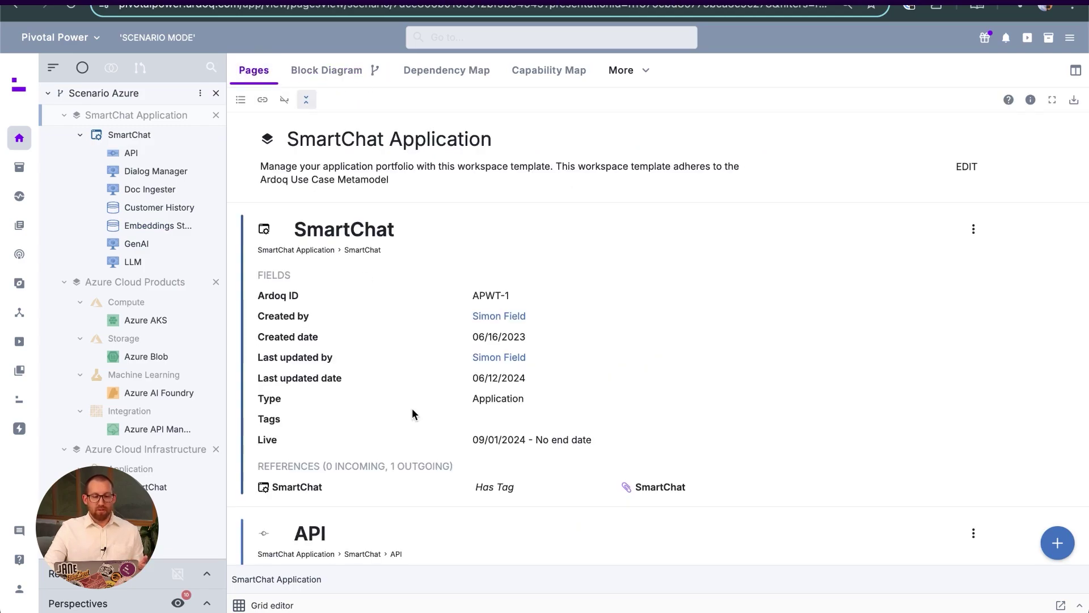
scroll(412, 407, down, 3)
scroll(412, 414, down, 3)
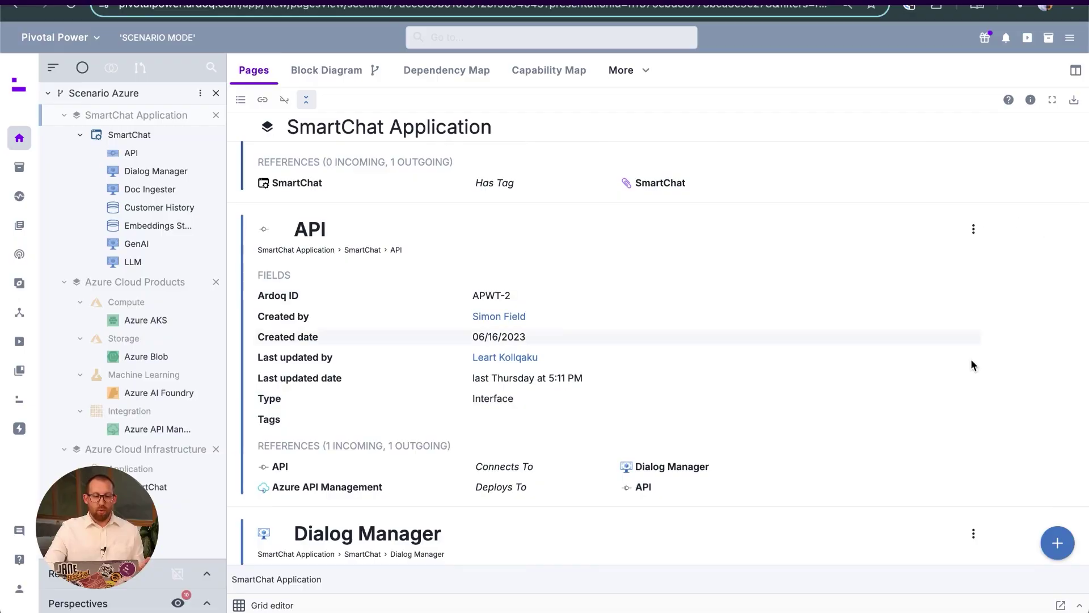
scroll(1002, 452, down, 2)
scroll(1002, 453, down, 2)
click(973, 370)
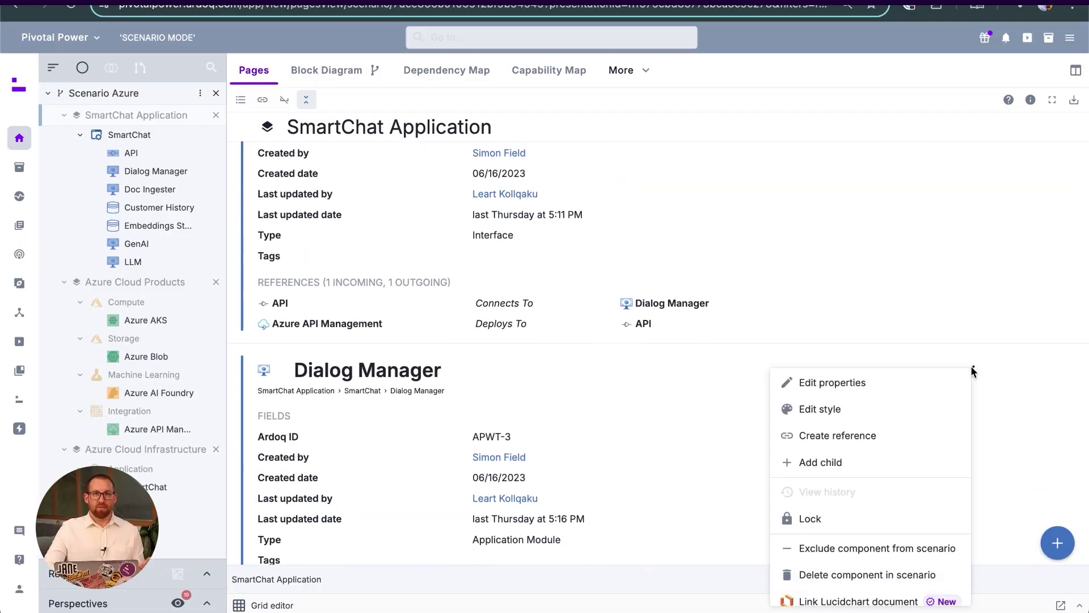
key(Escape)
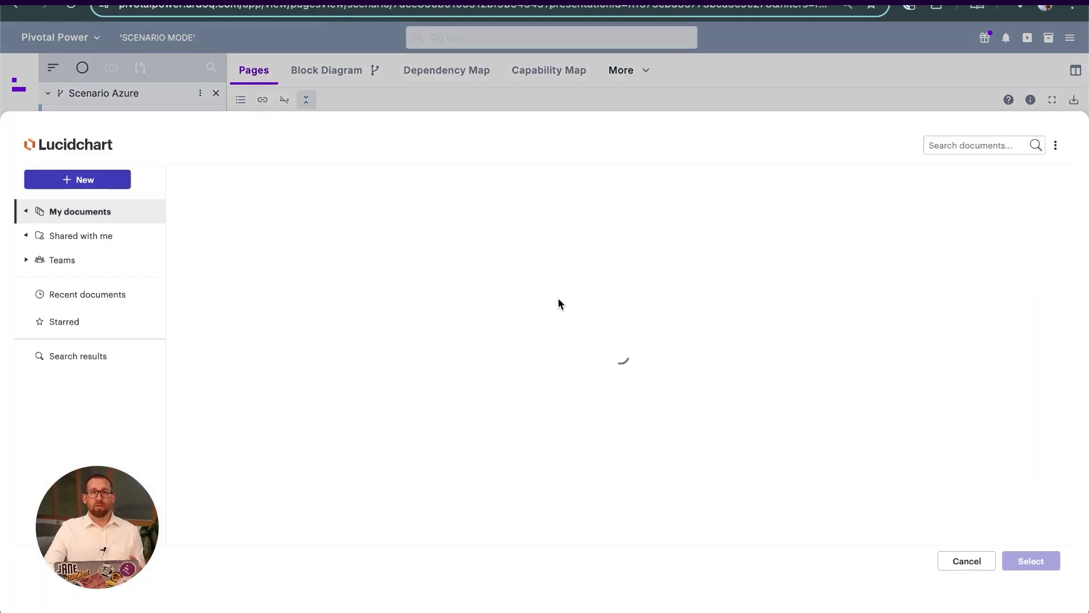
Link 'SmartChat Component Detailed Design' from Shared with me and check Dialog Manager's linked documents
click(86, 237)
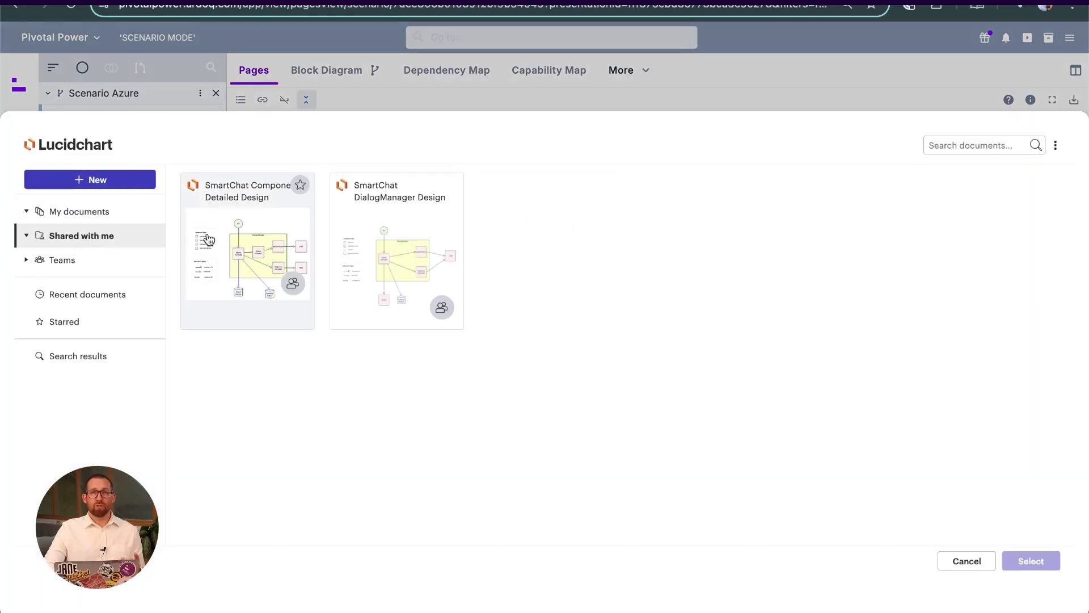
click(229, 243)
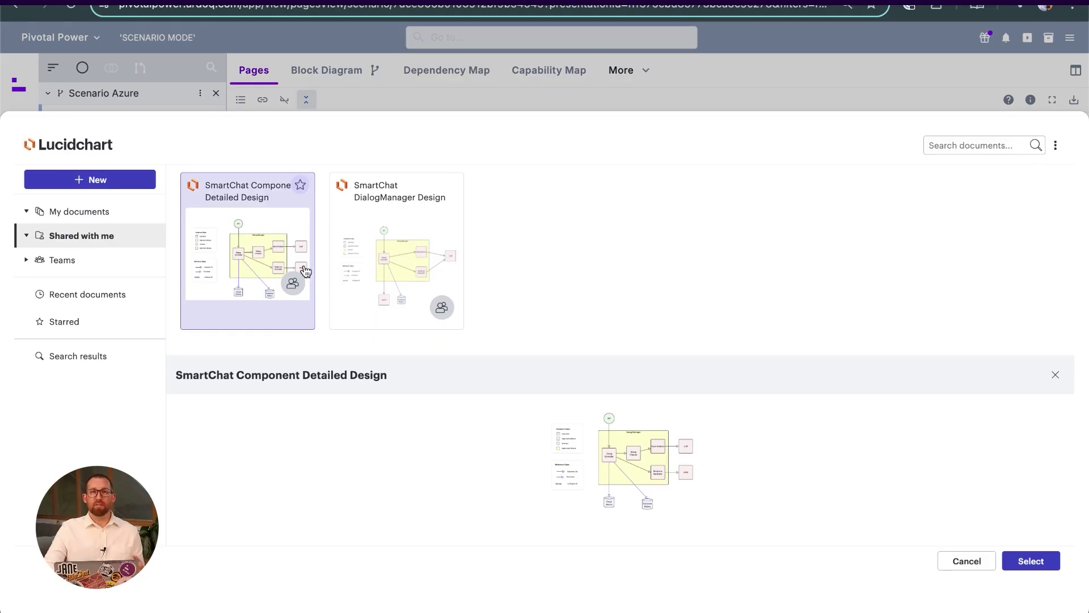
click(1022, 572)
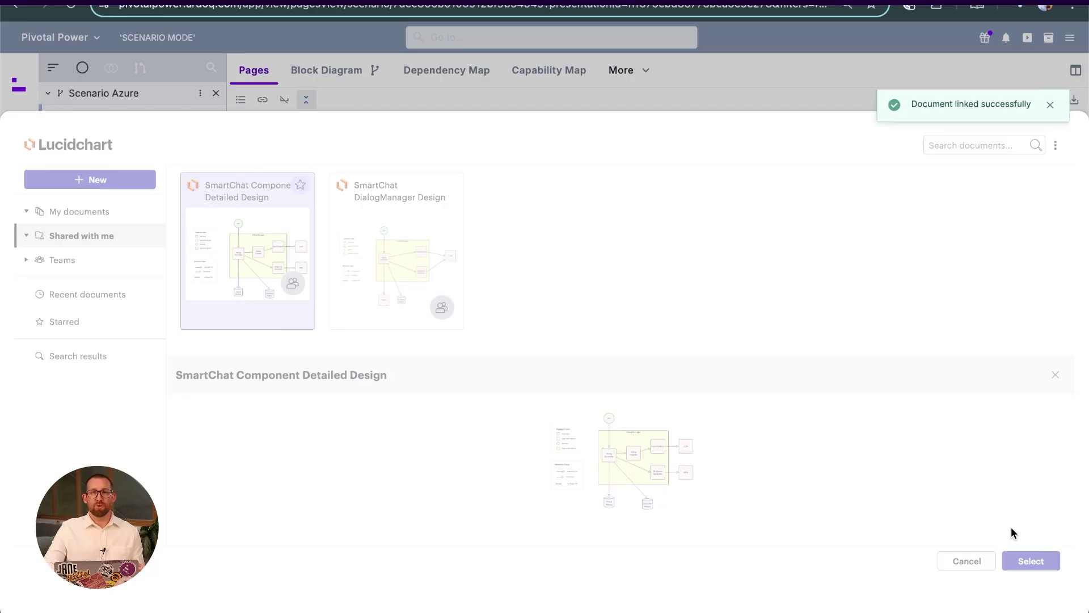
scroll(778, 403, down, 3)
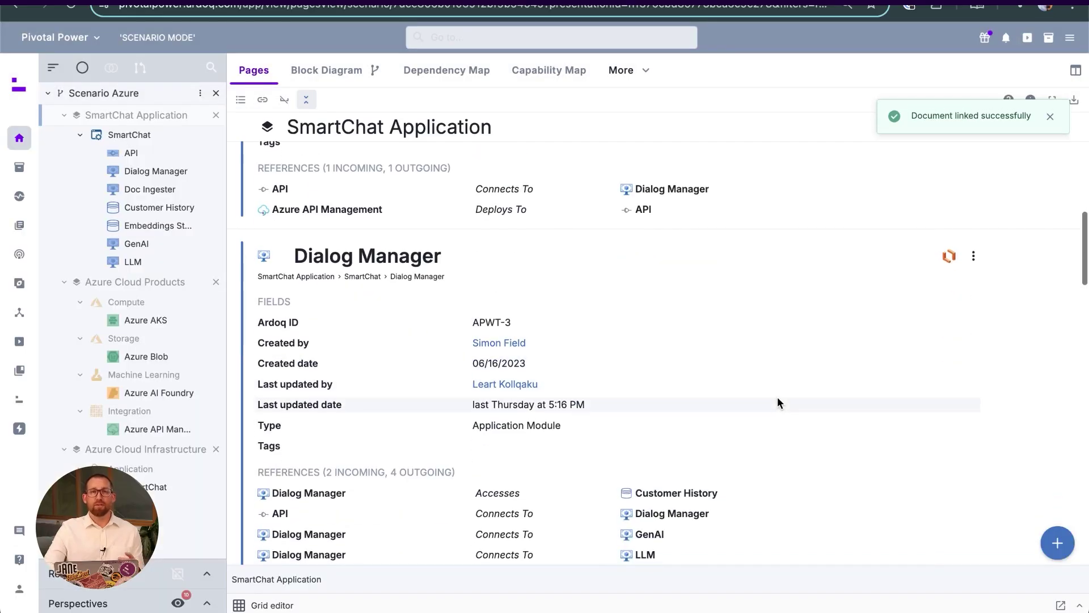
click(950, 257)
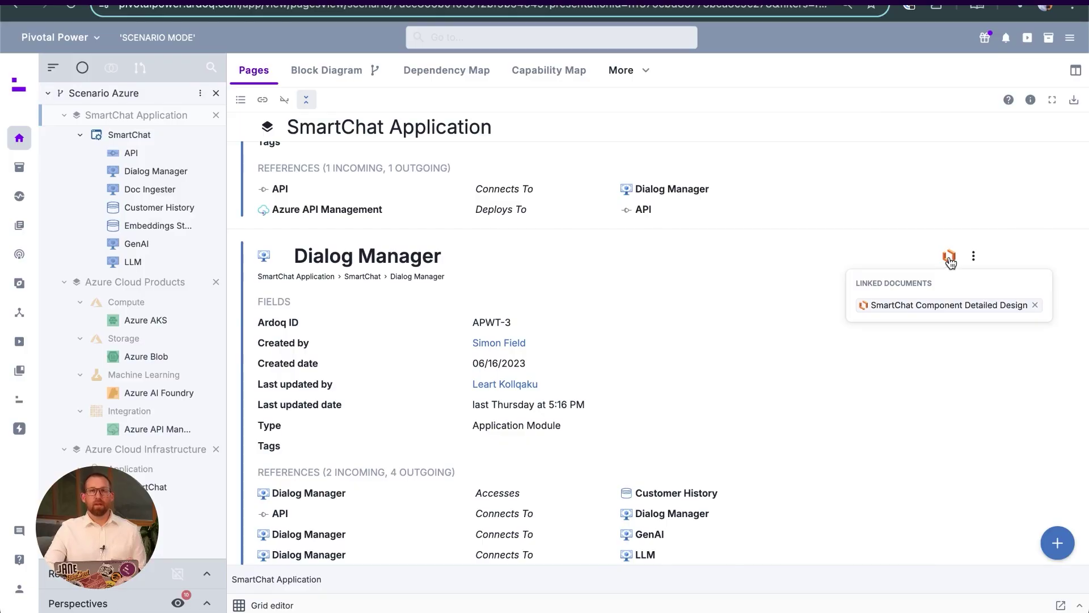
click(950, 259)
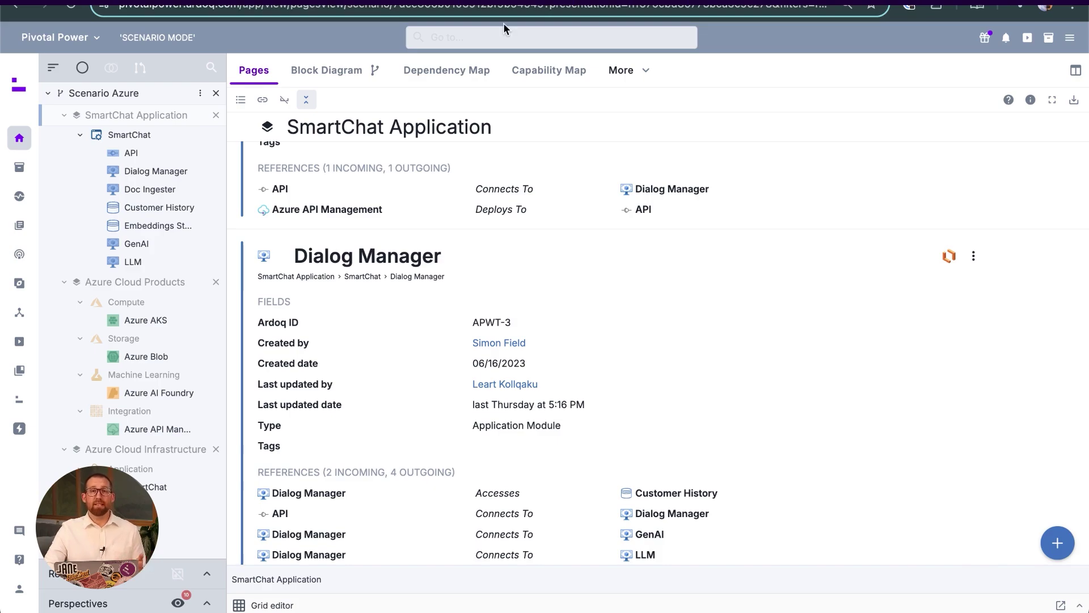
Start the Lucidchart Visual Importer from the full Import and integrations list
mouse_move(37, 151)
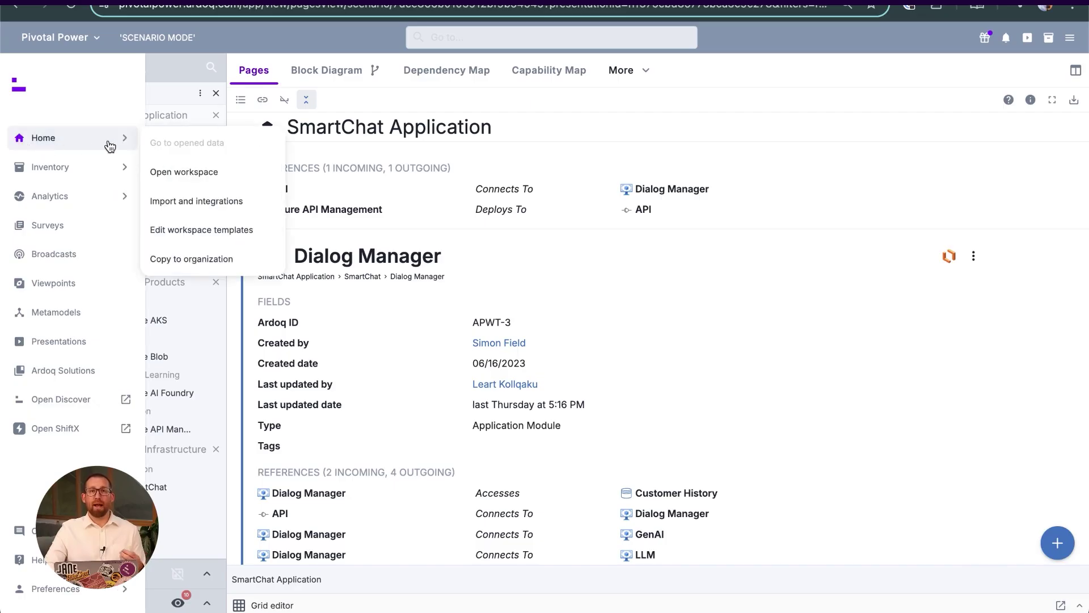
click(182, 209)
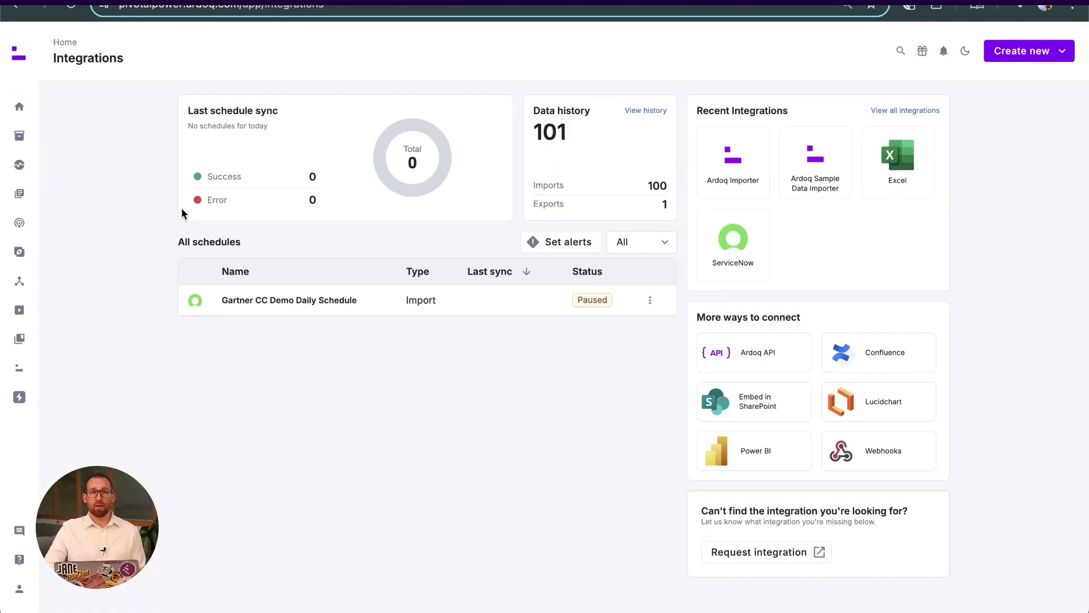
click(877, 110)
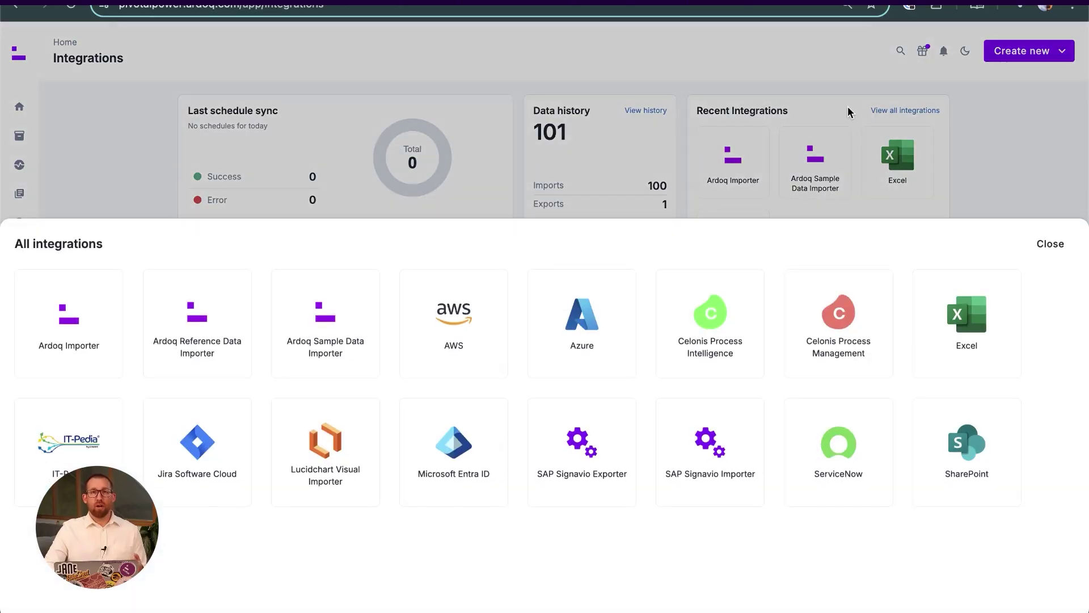
click(298, 439)
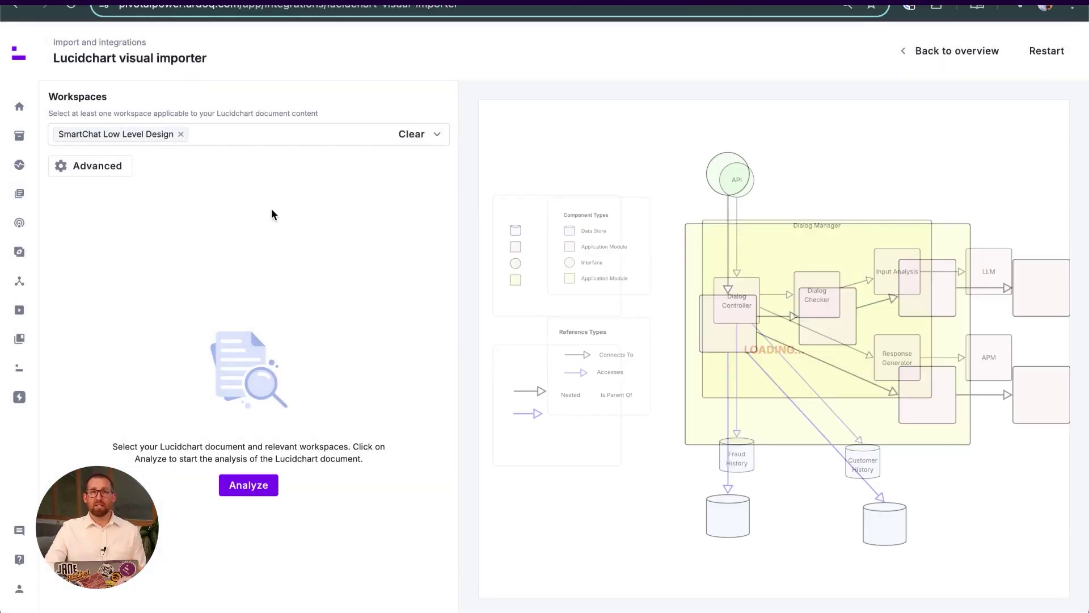
Target the SmartChat Low Level Design workspace and reveal the advanced parent-child custom prompt
click(233, 133)
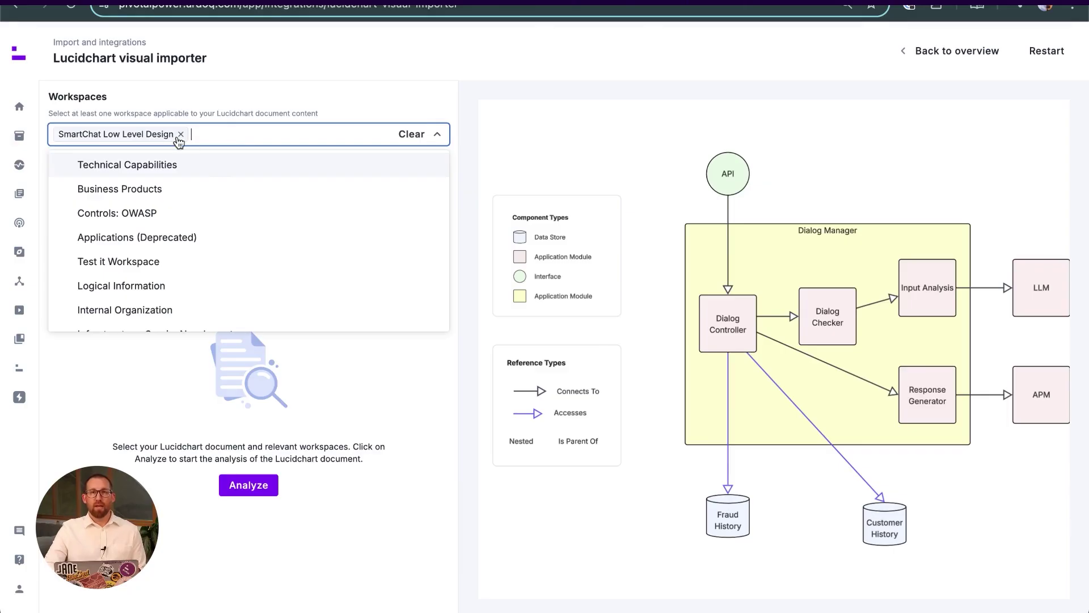
click(222, 145)
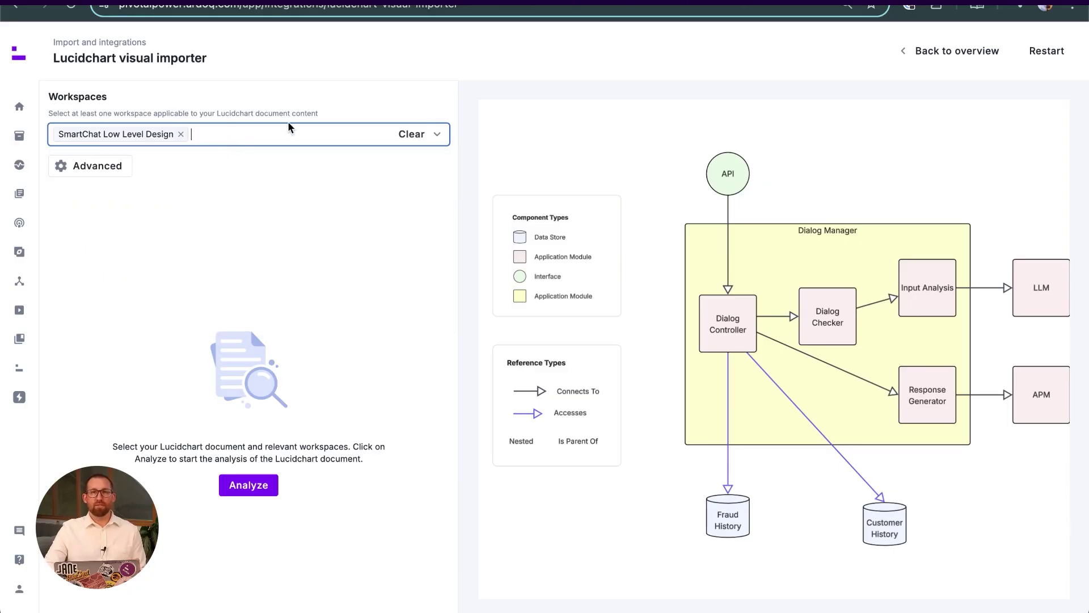
click(90, 164)
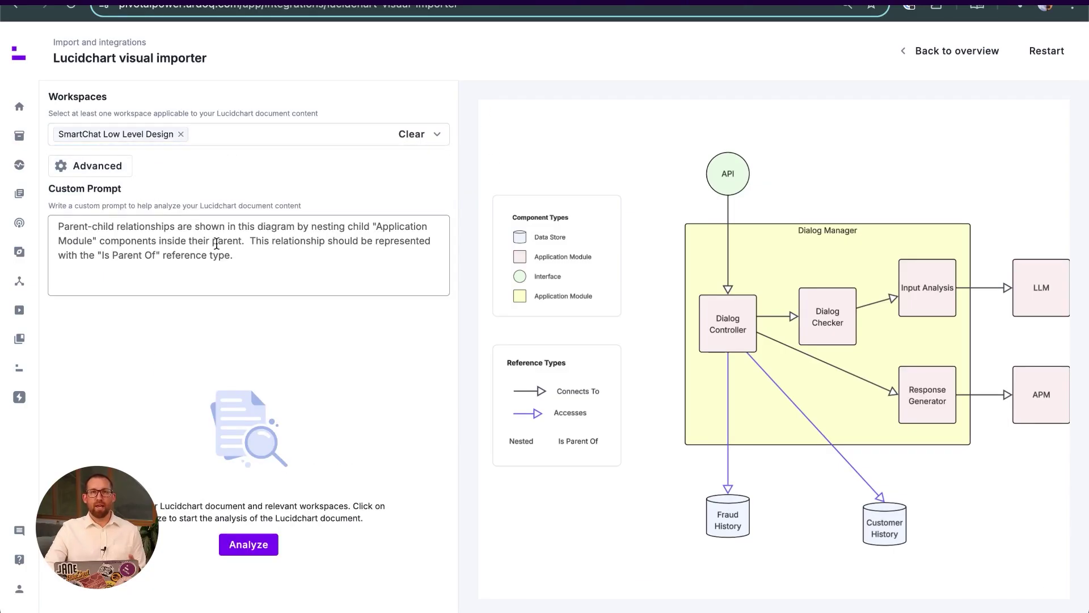
drag(260, 279, 55, 216)
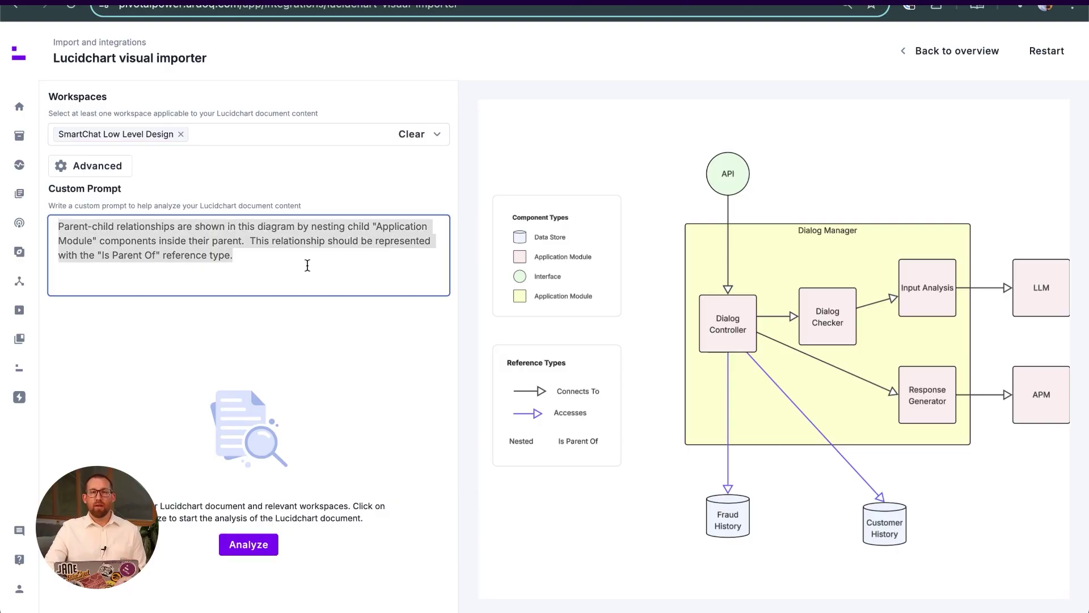
click(305, 266)
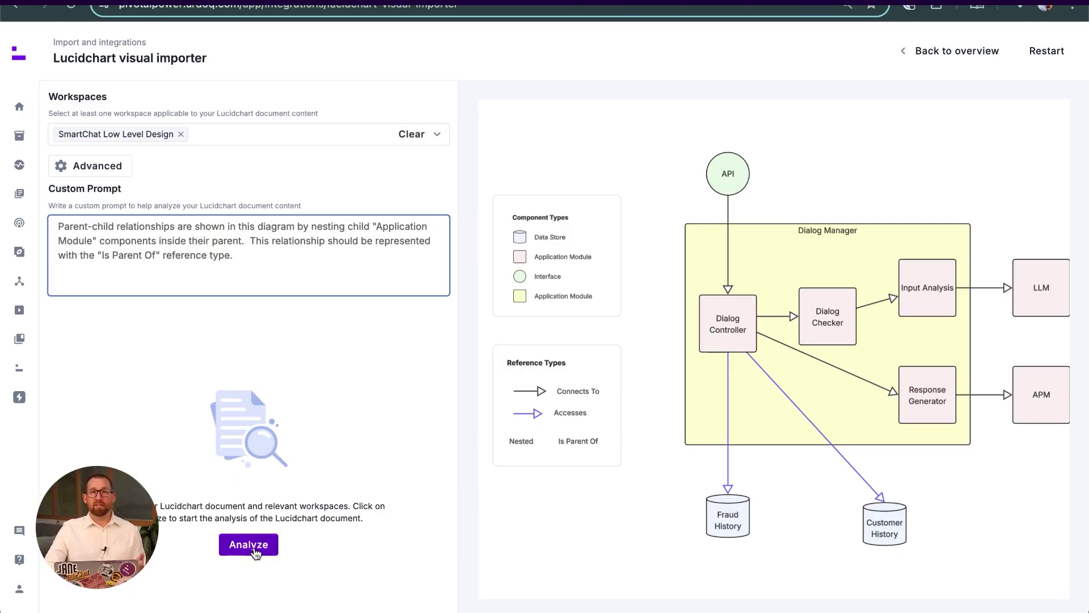
Analyse the diagram, keep the Response Generator–APM reference as Connects To, and begin the import
click(255, 549)
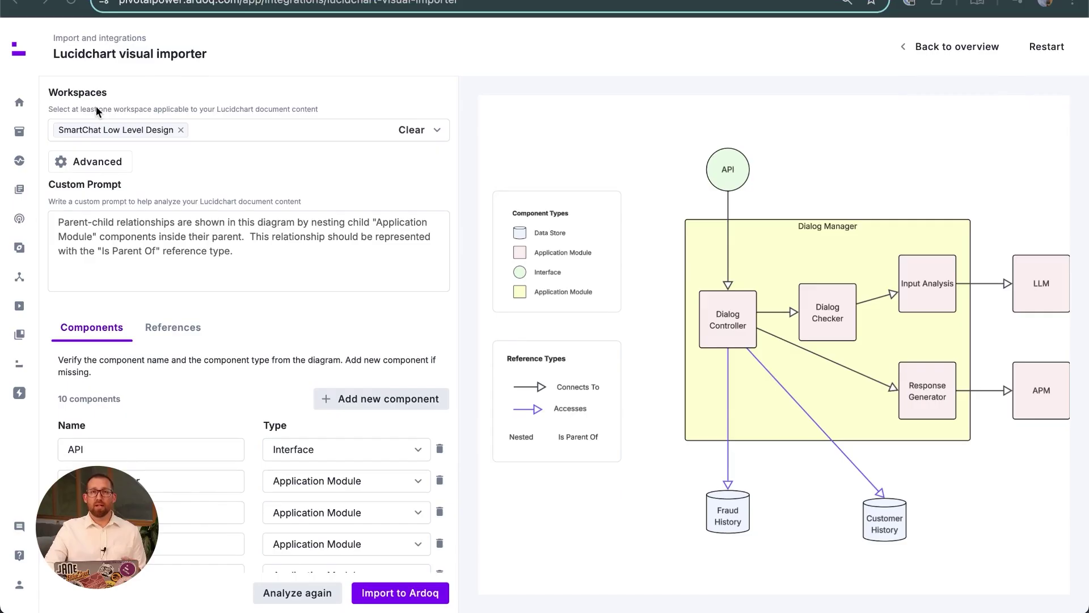
scroll(319, 392, down, 5)
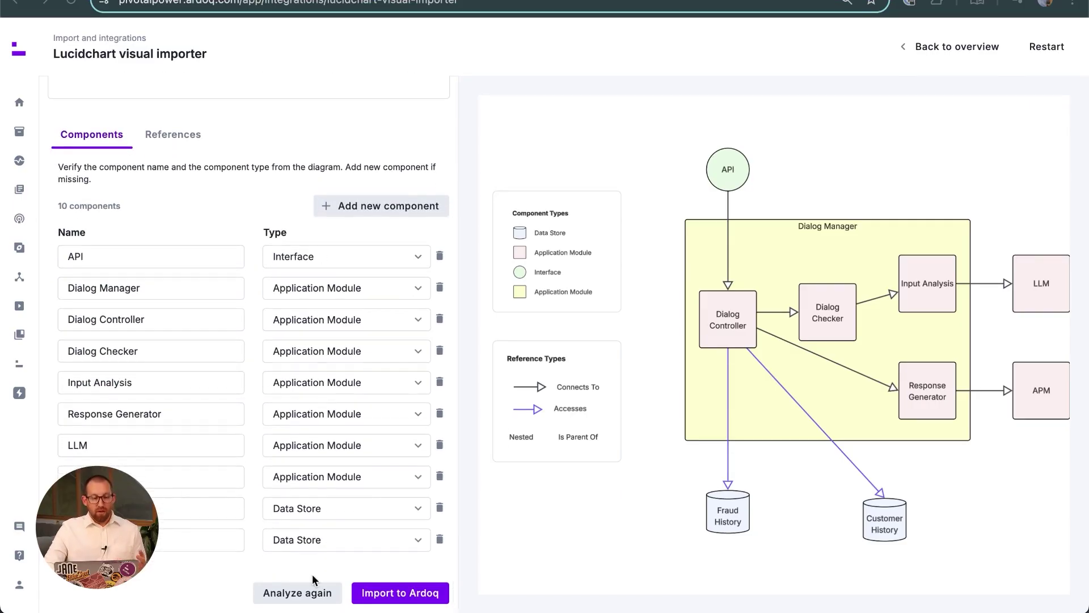
click(156, 133)
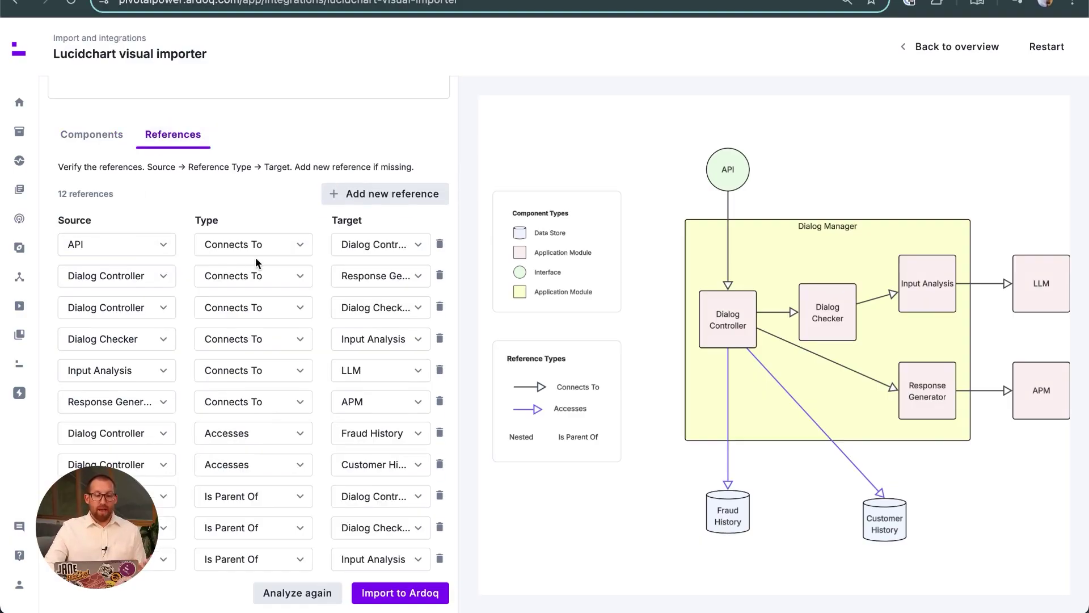
click(242, 399)
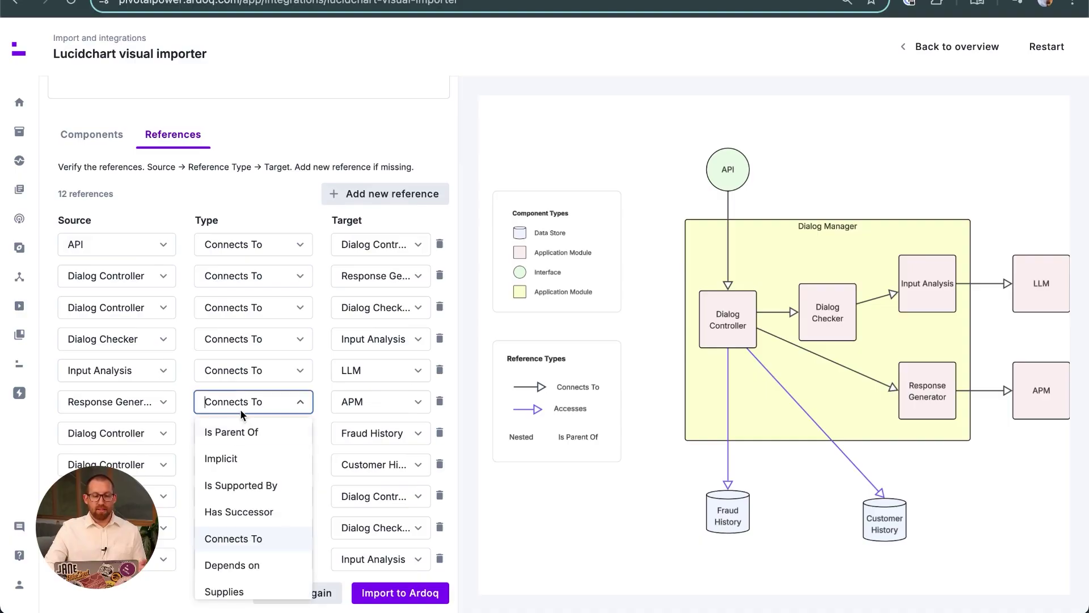
click(233, 485)
click(270, 403)
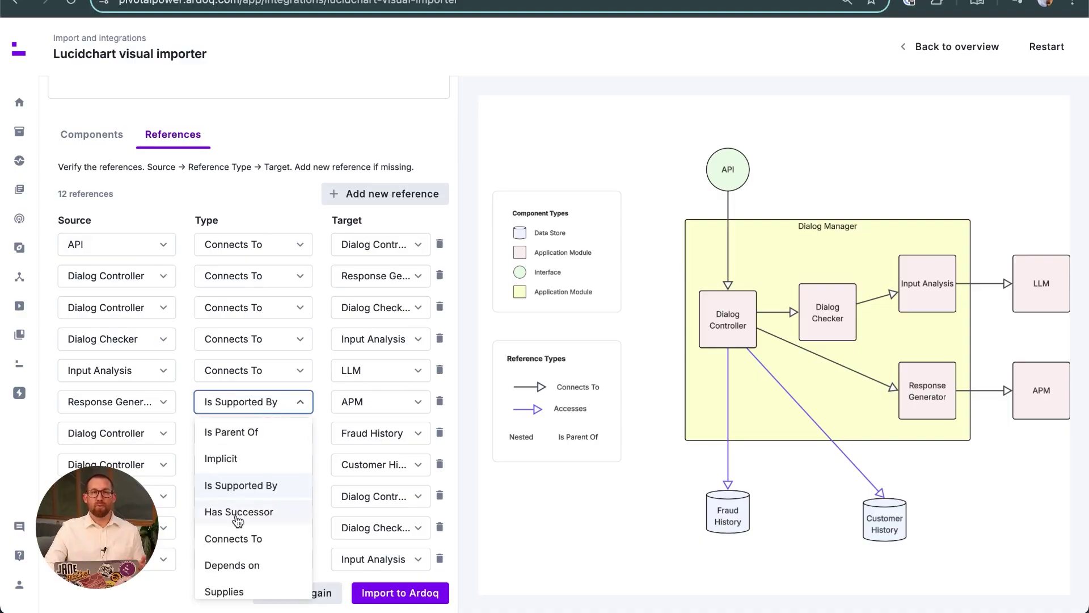
click(234, 536)
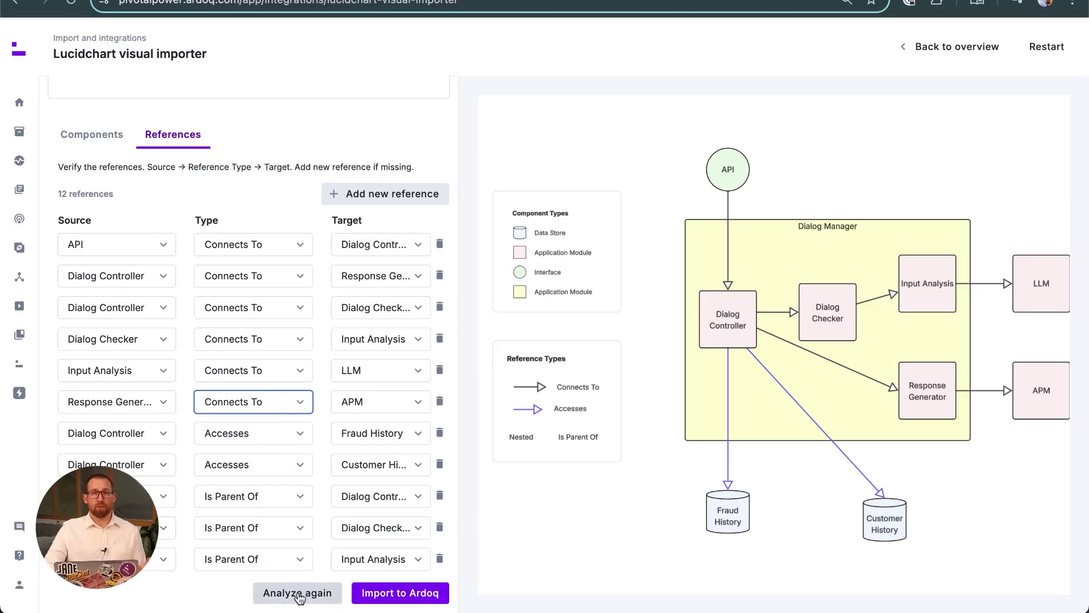
click(416, 593)
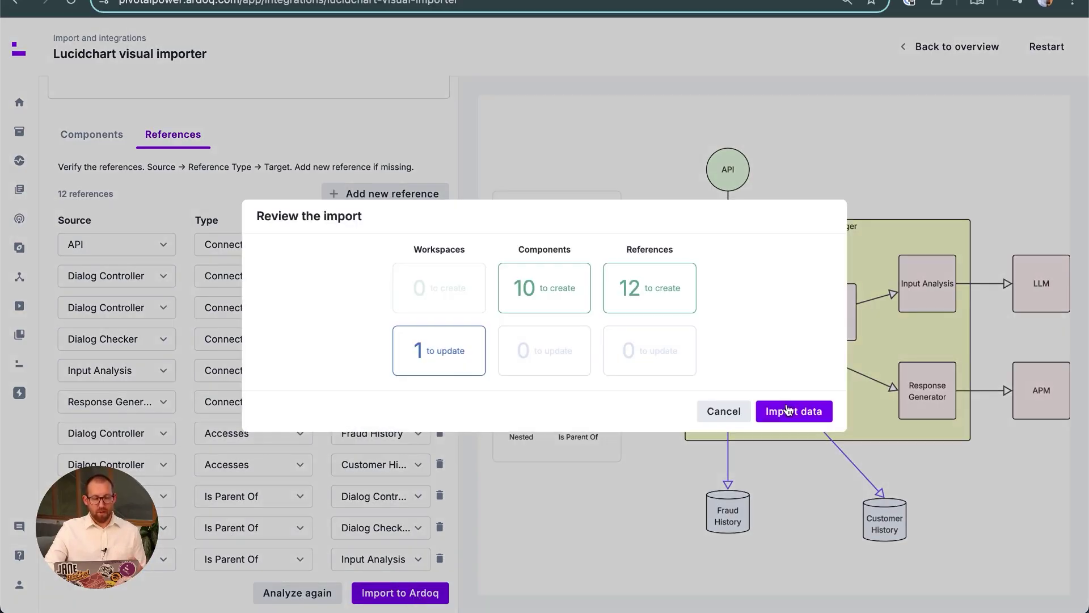
Import the data, then show SmartChat Low Level Design as a block diagram grouped by '01 - Group by WS & Parent'
click(788, 411)
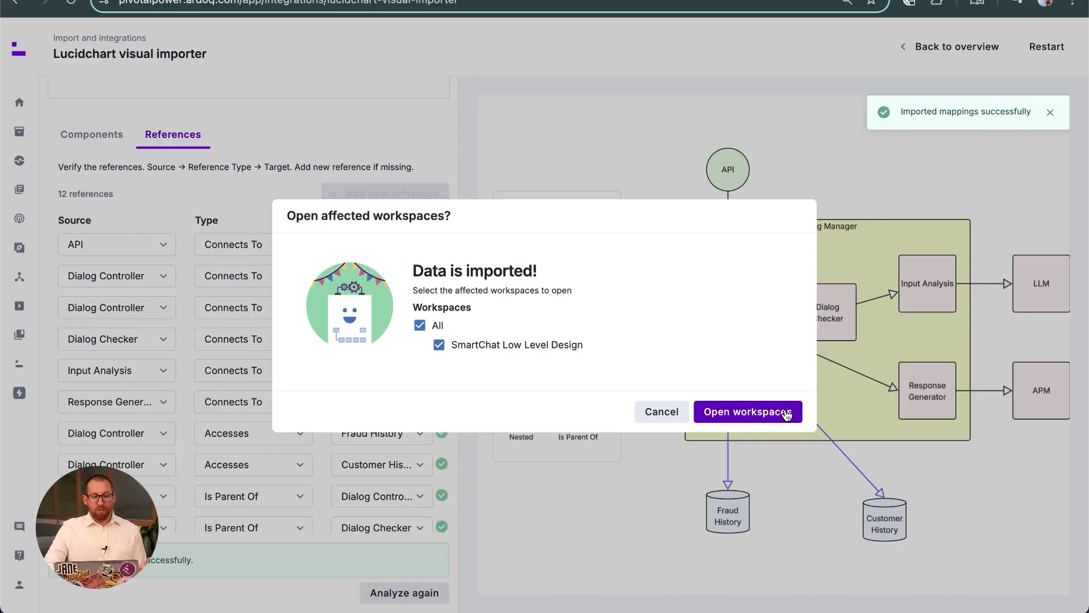
click(787, 413)
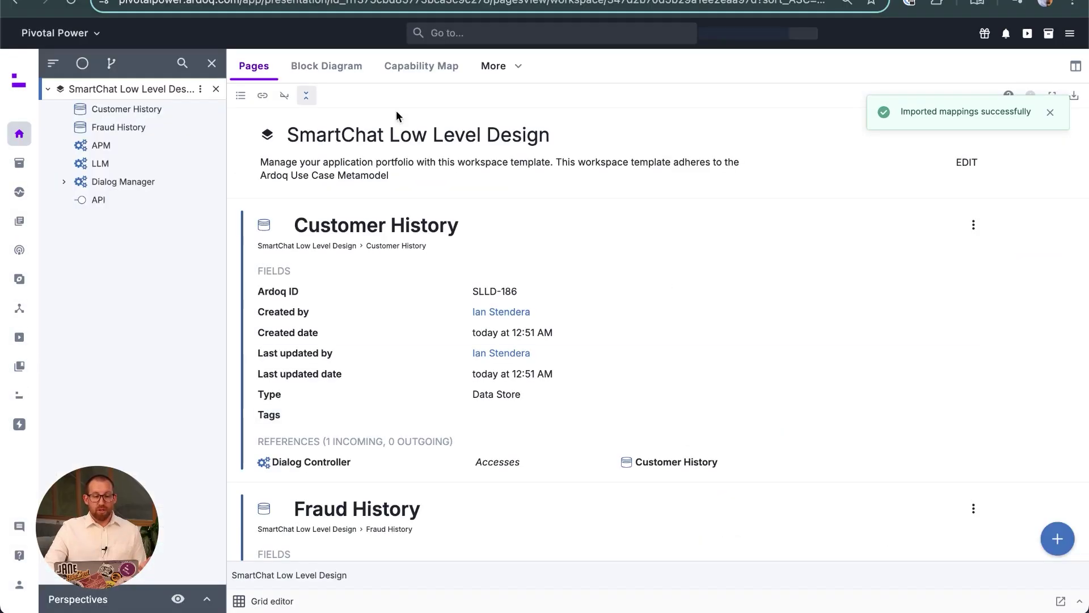
click(350, 66)
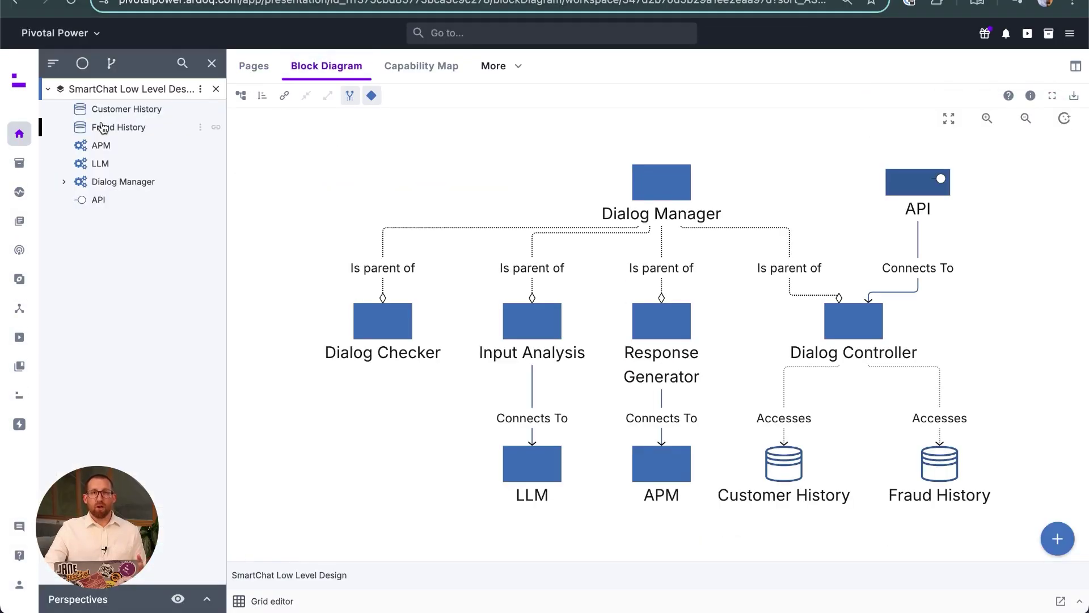
click(63, 182)
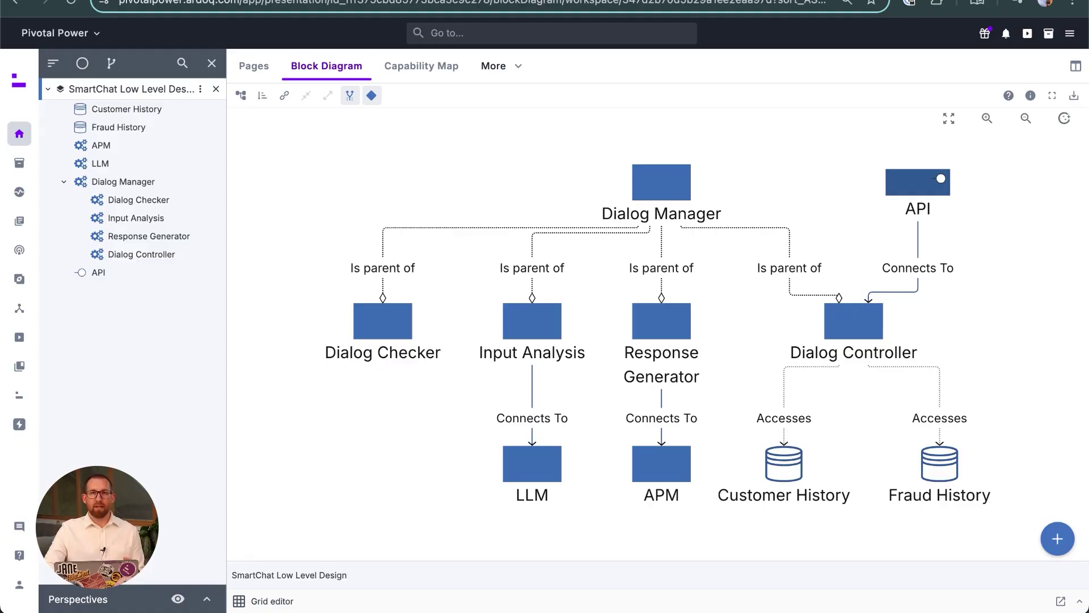
click(178, 599)
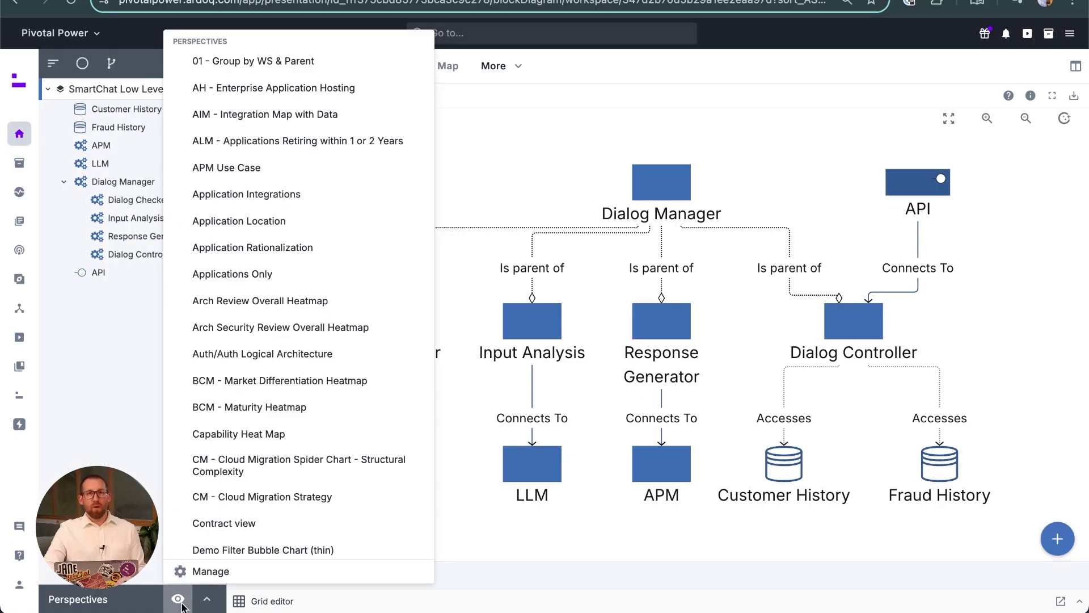
click(216, 62)
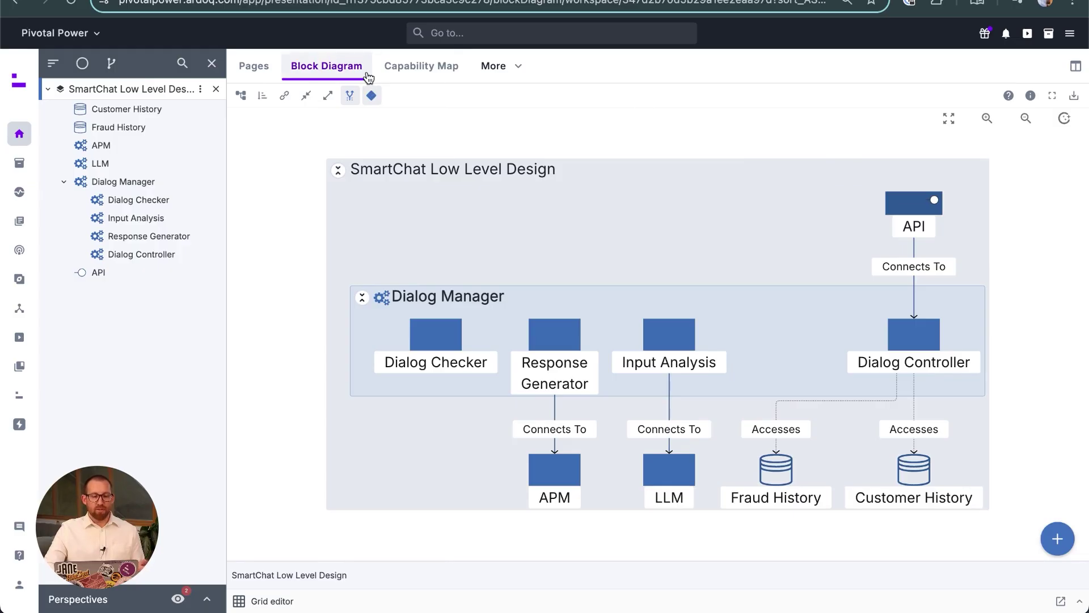
Open the SmartChat Trade-off Analysis slide from the presentations list
click(19, 338)
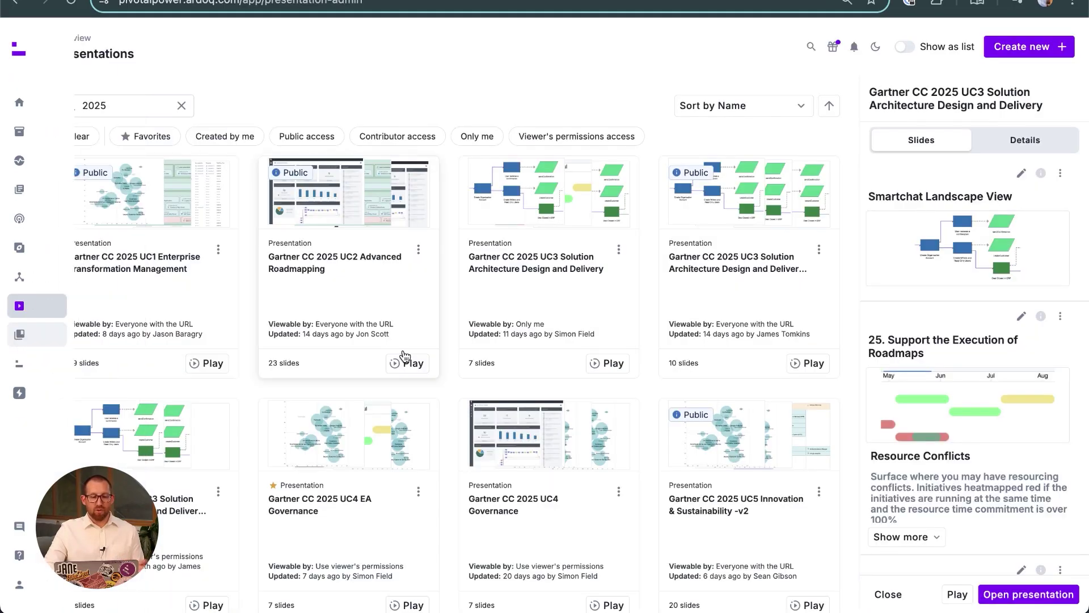
scroll(1001, 391, down, 5)
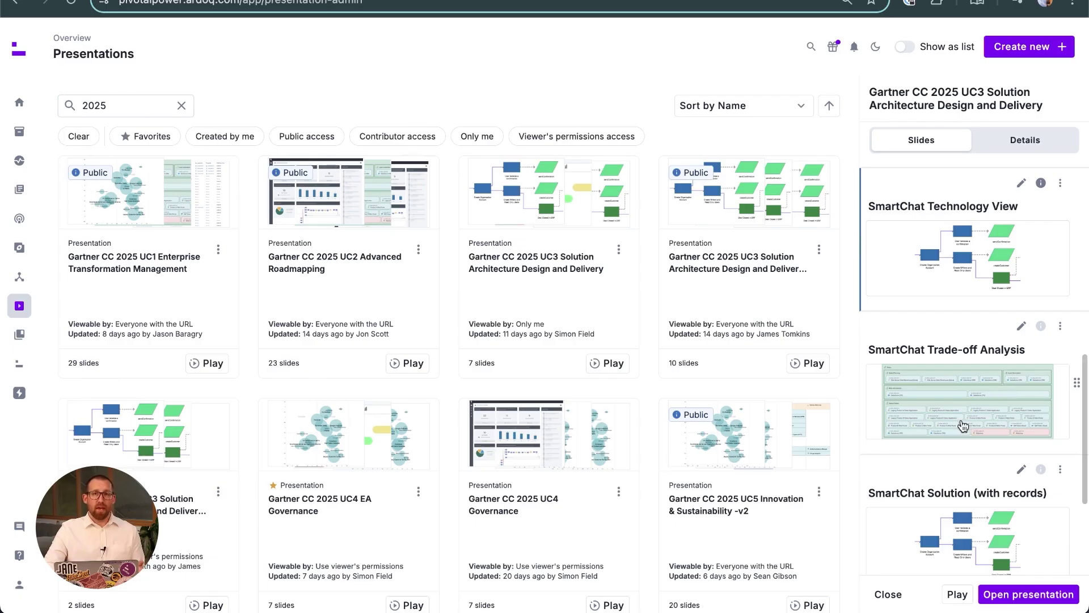
click(936, 411)
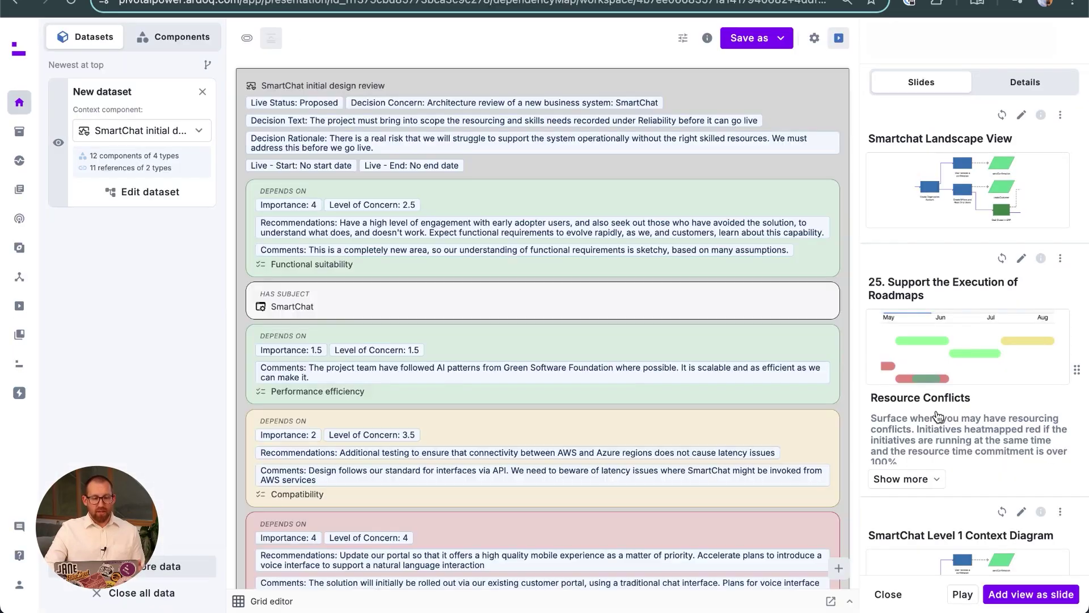
click(243, 319)
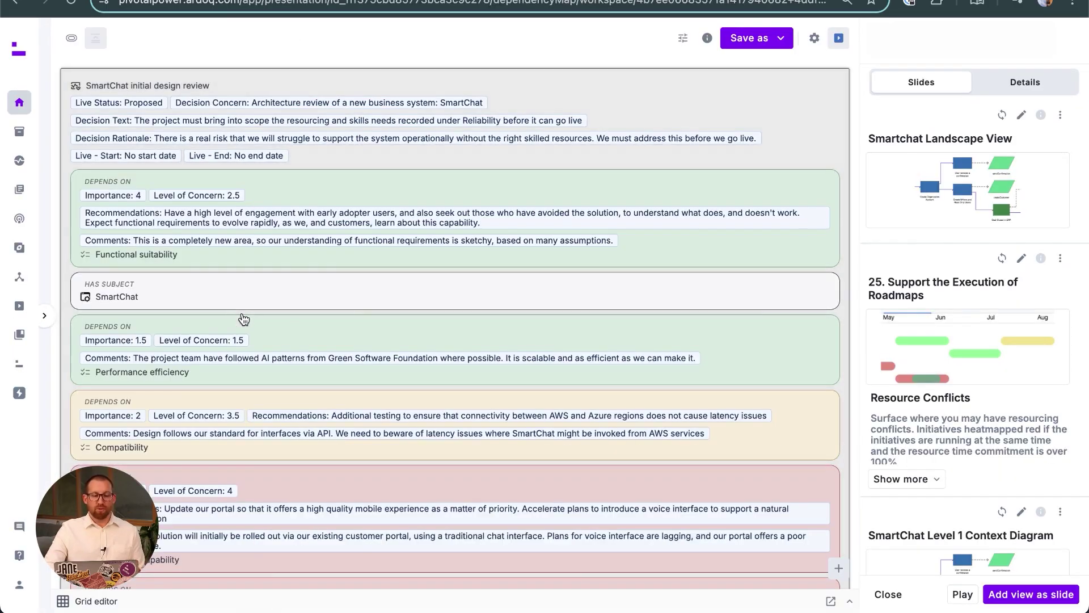
scroll(406, 244, down, 3)
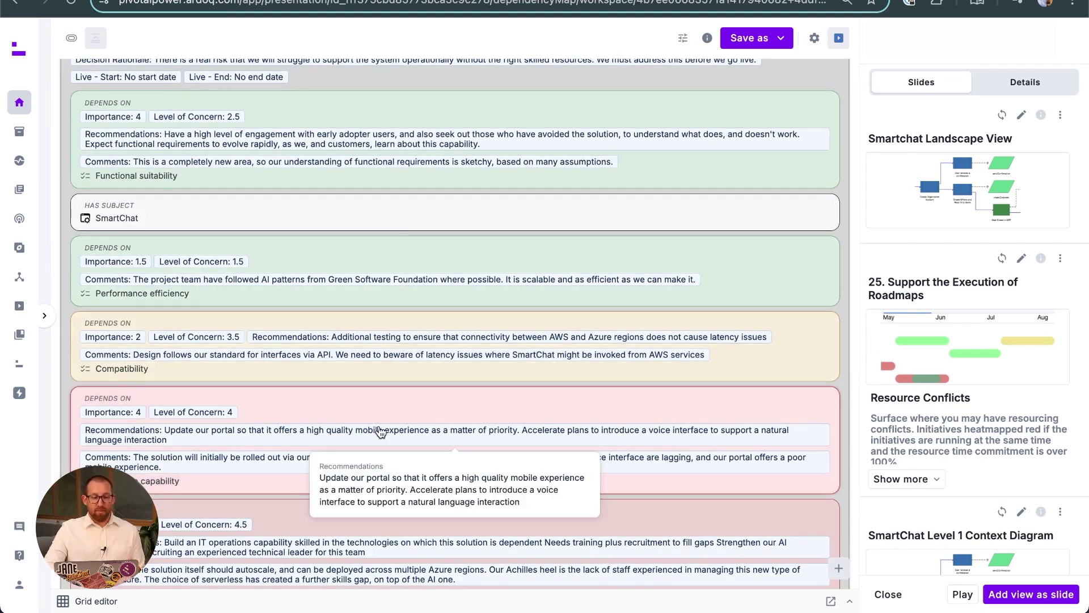
scroll(380, 432, down, 9)
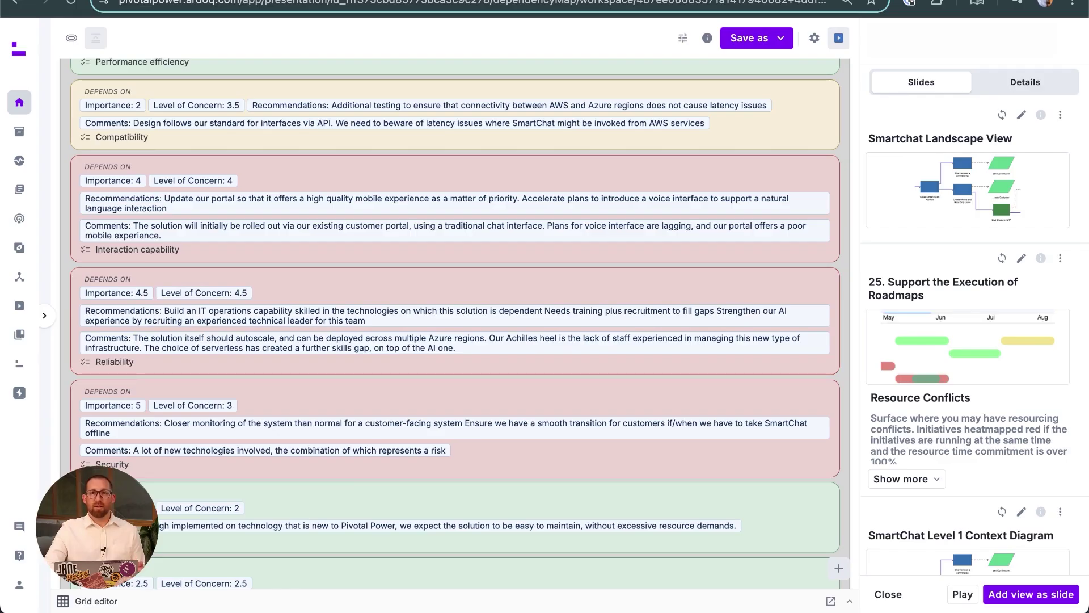
scroll(969, 330, down, 2)
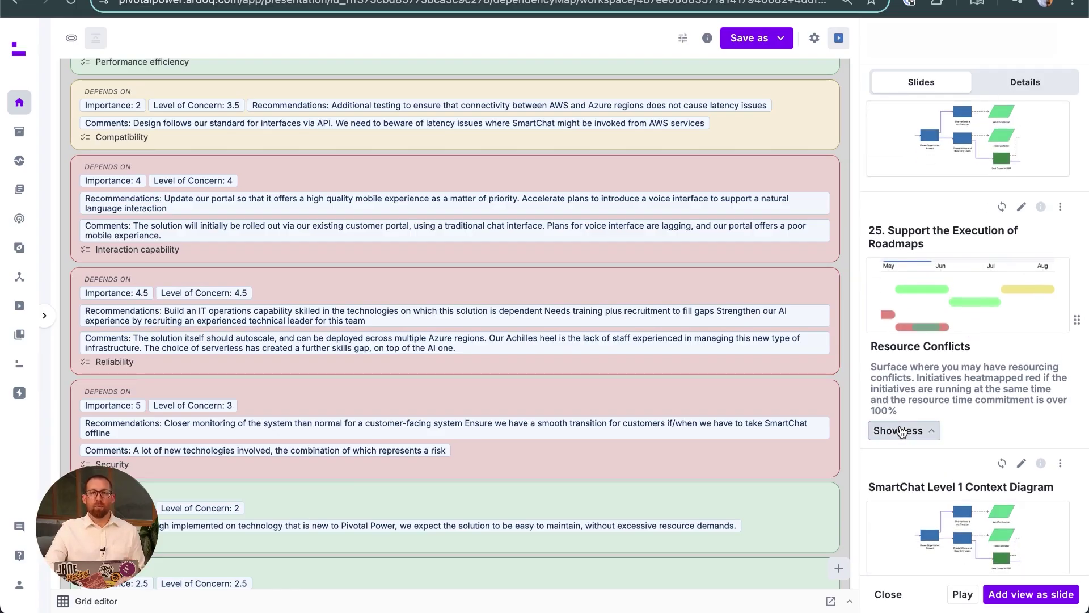
click(902, 436)
scroll(937, 420, down, 1)
scroll(939, 418, down, 4)
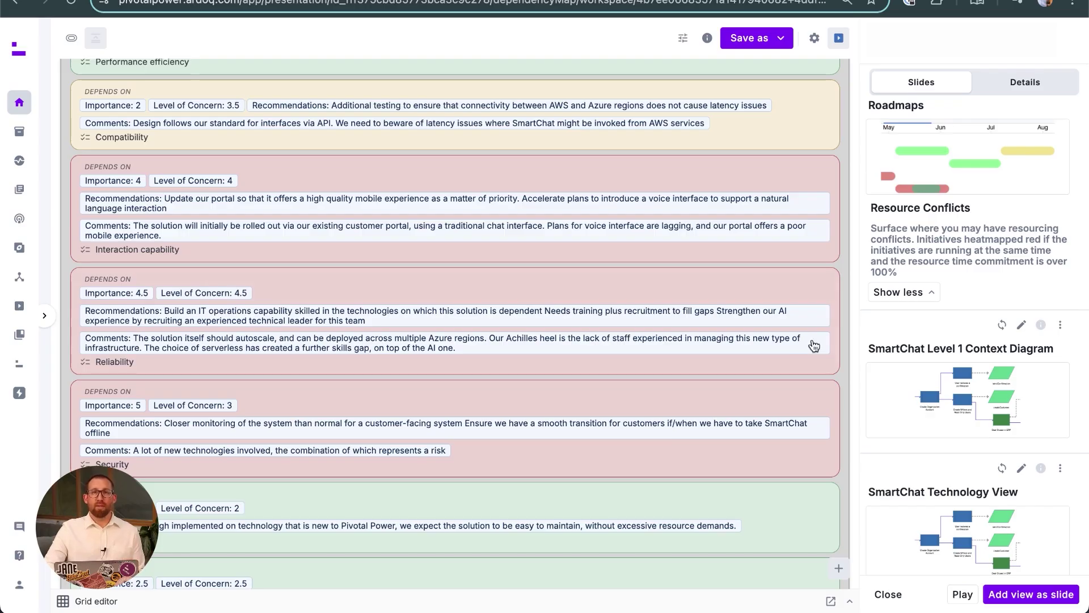
mouse_move(800, 343)
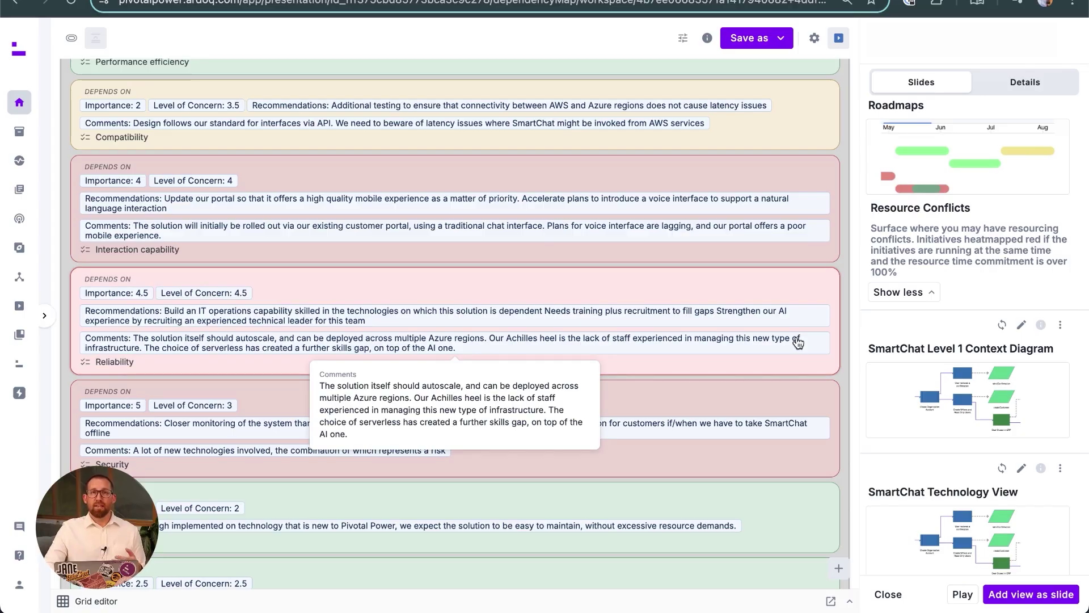
scroll(1075, 365, down, 4)
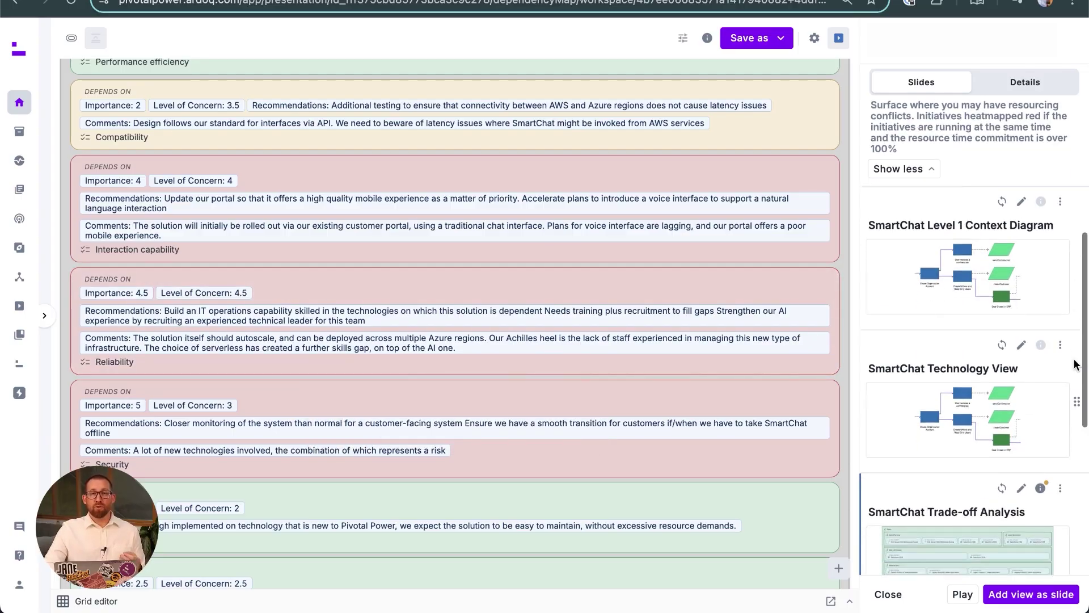
scroll(1076, 365, down, 10)
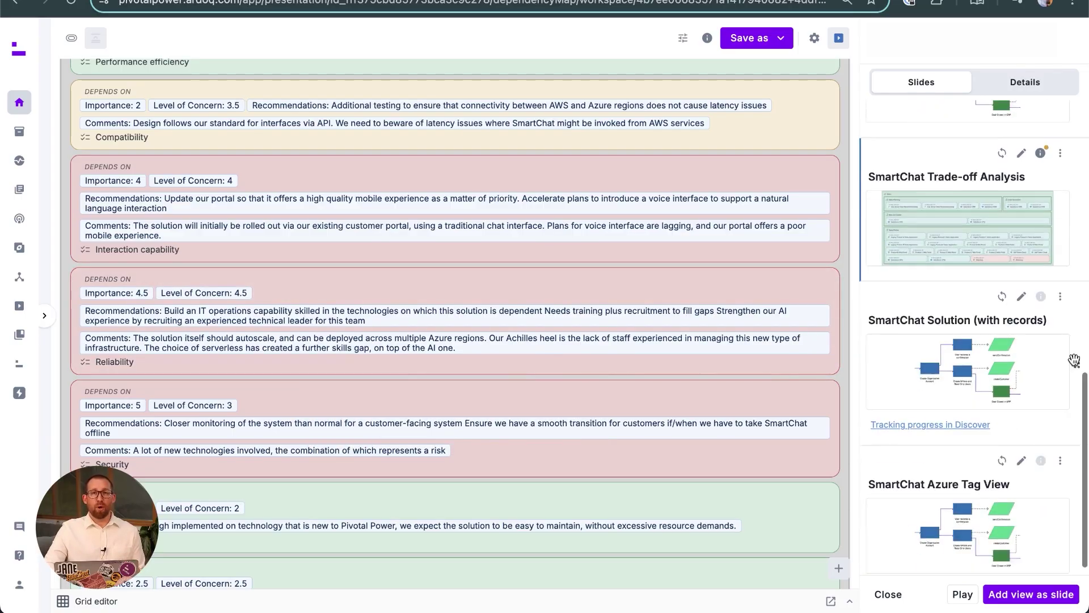
Scroll through the AI Capability Deltas Gantt timeline in Discover, then return to the SmartChat Solution slide
click(888, 416)
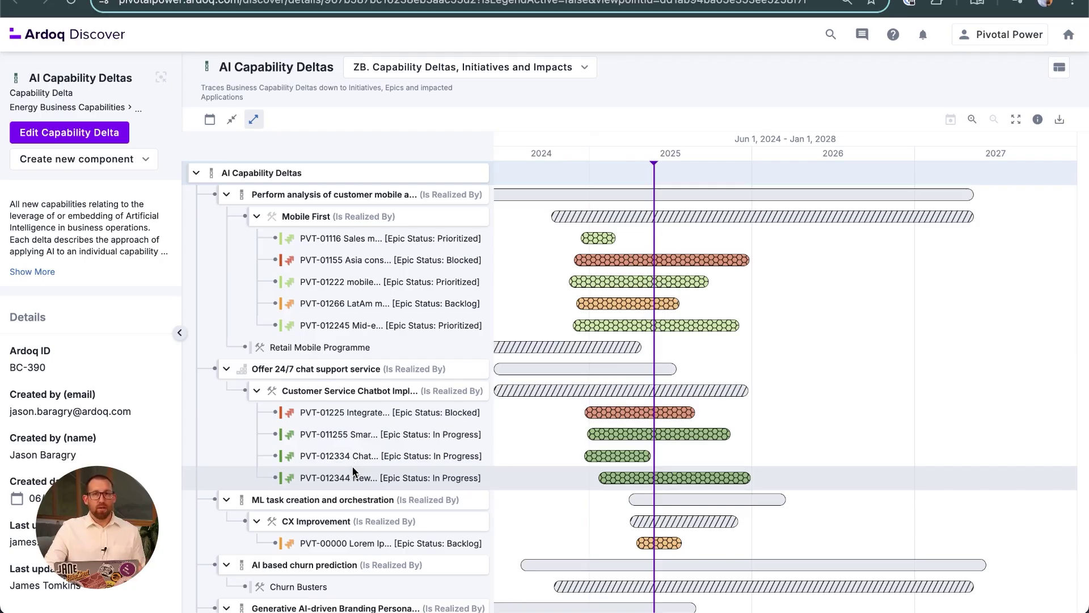
scroll(353, 471, down, 5)
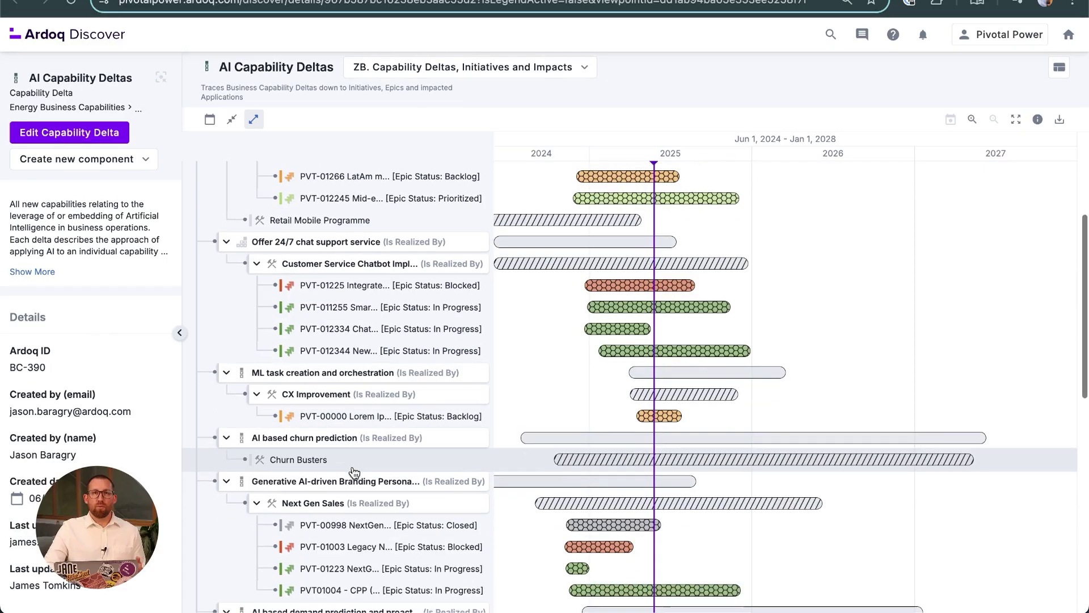
scroll(354, 471, down, 1)
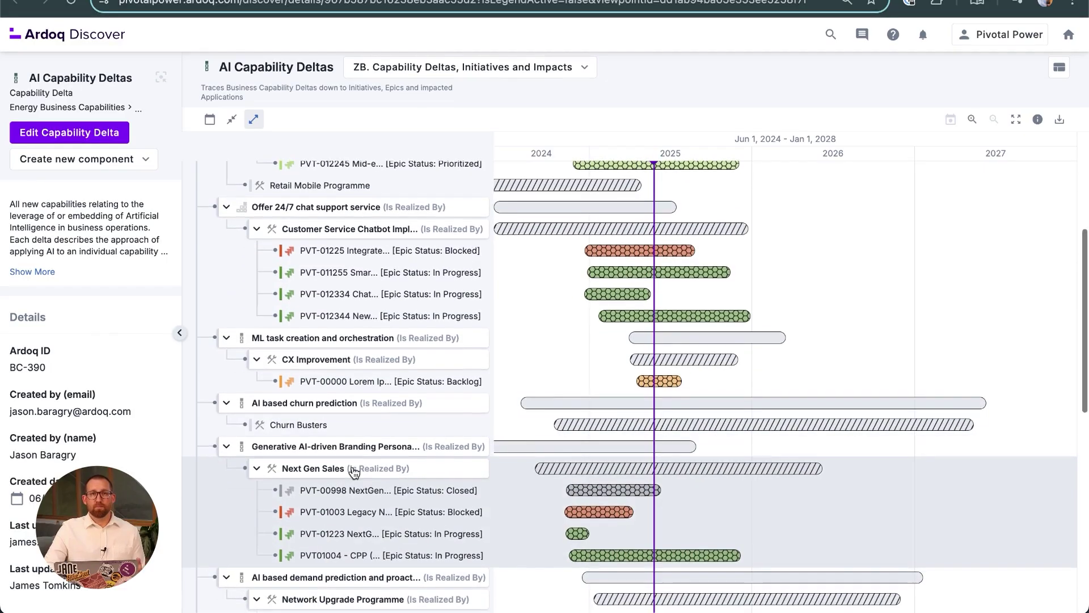
scroll(352, 471, down, 1)
scroll(352, 465, down, 1)
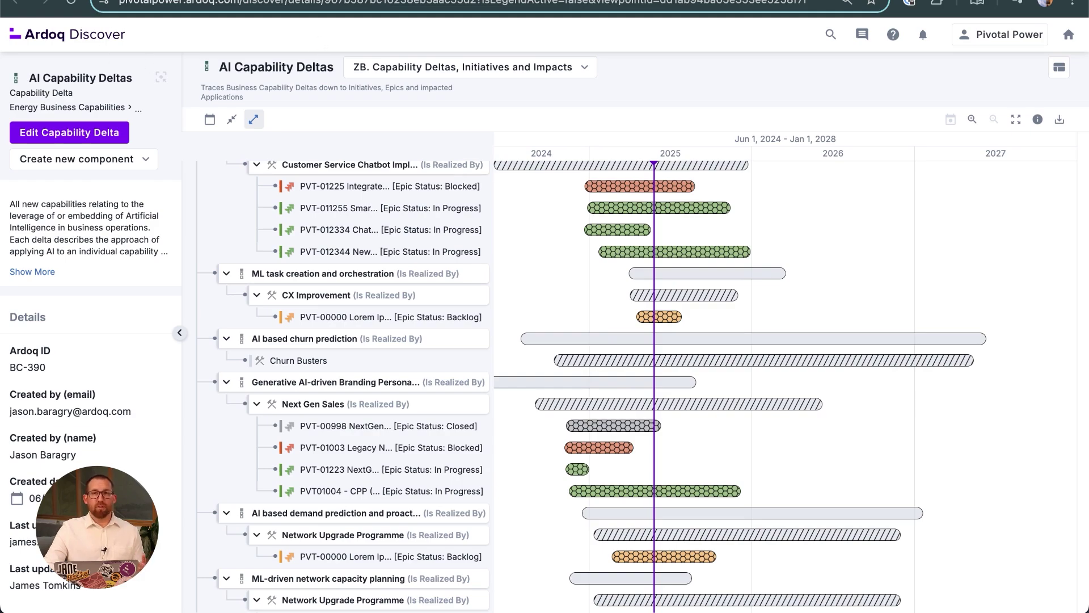
key(alt+Left)
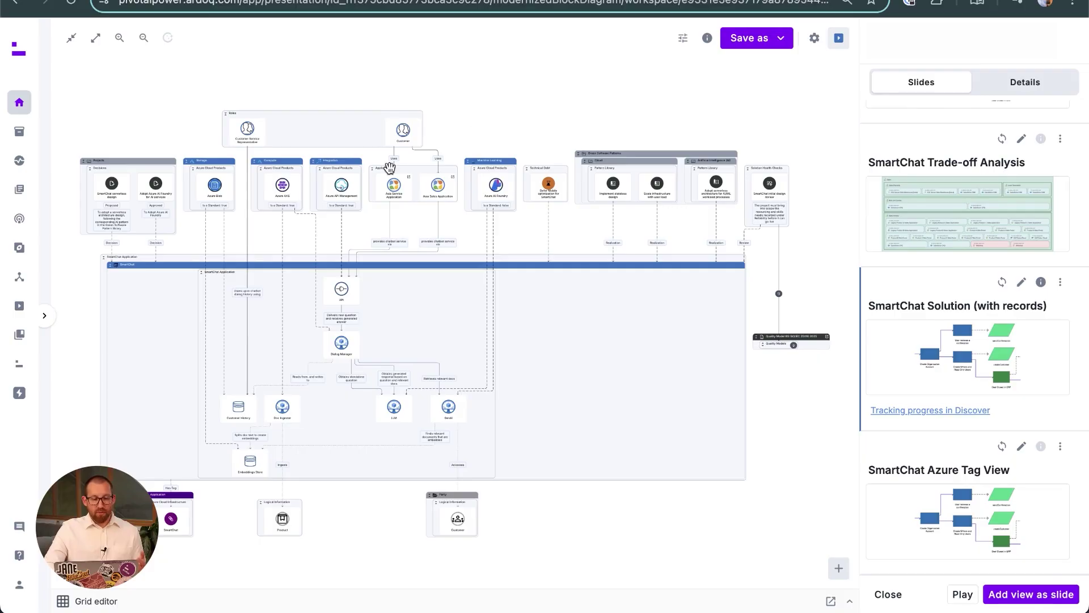
scroll(296, 204, up, 3)
scroll(375, 91, up, 4)
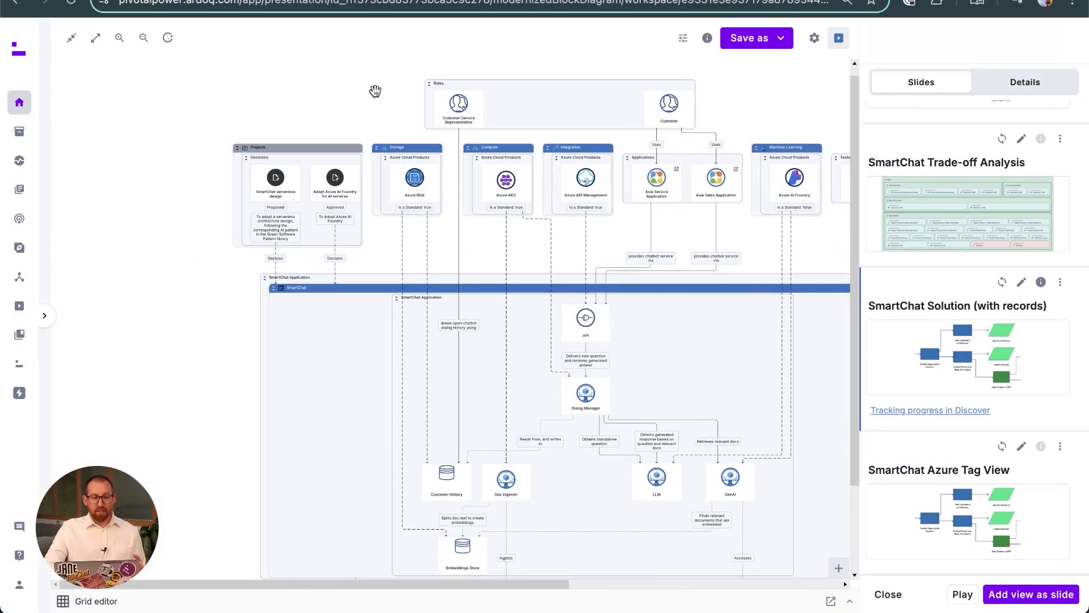
drag(381, 97, 121, 114)
drag(716, 115, 443, 88)
drag(694, 139, 449, 138)
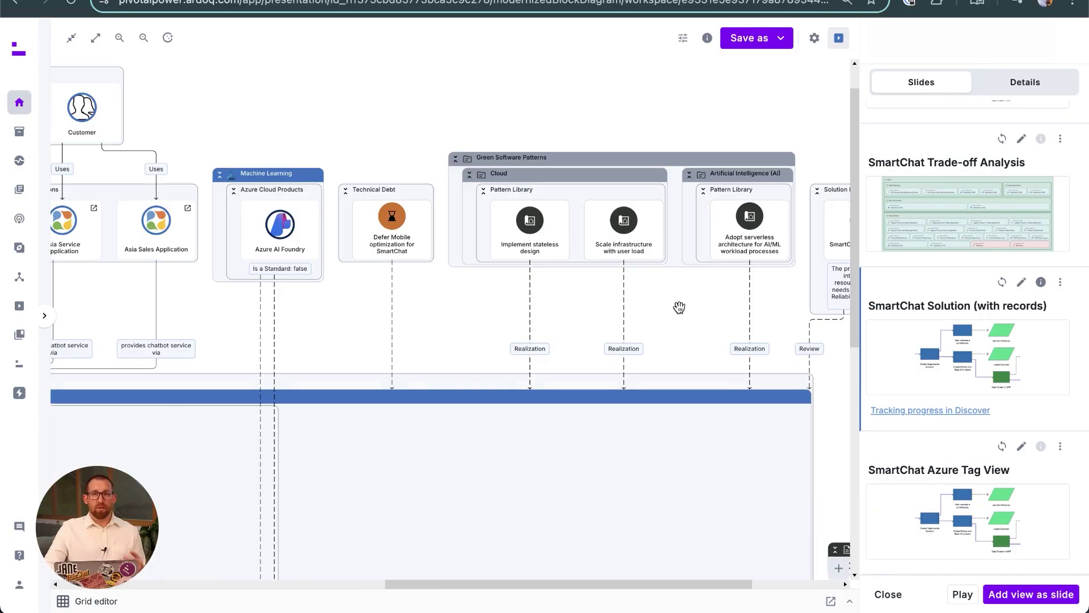
drag(678, 306, 431, 253)
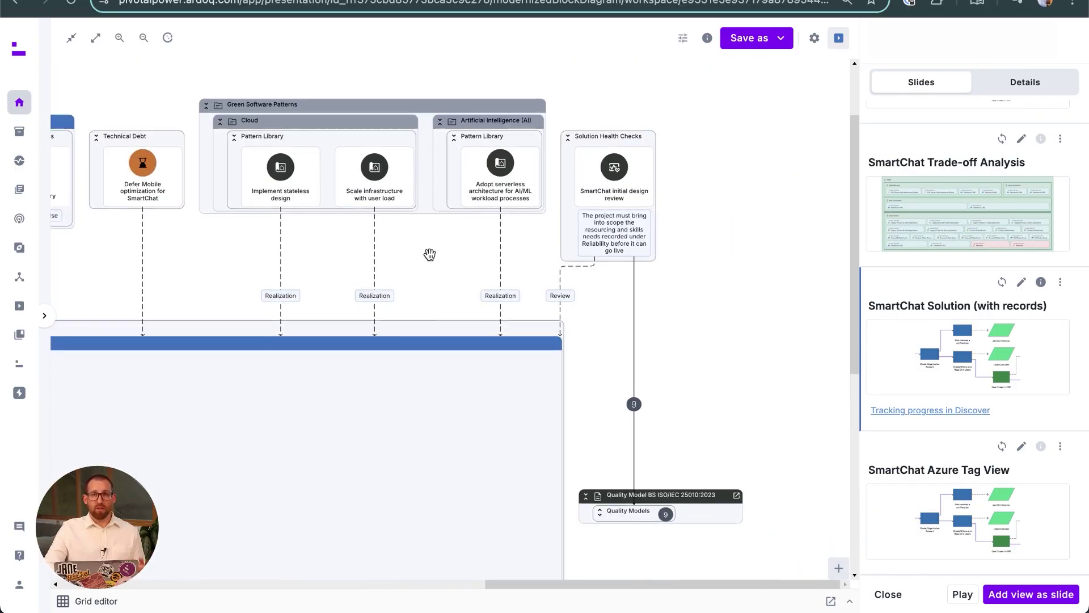
scroll(596, 411, left, 5)
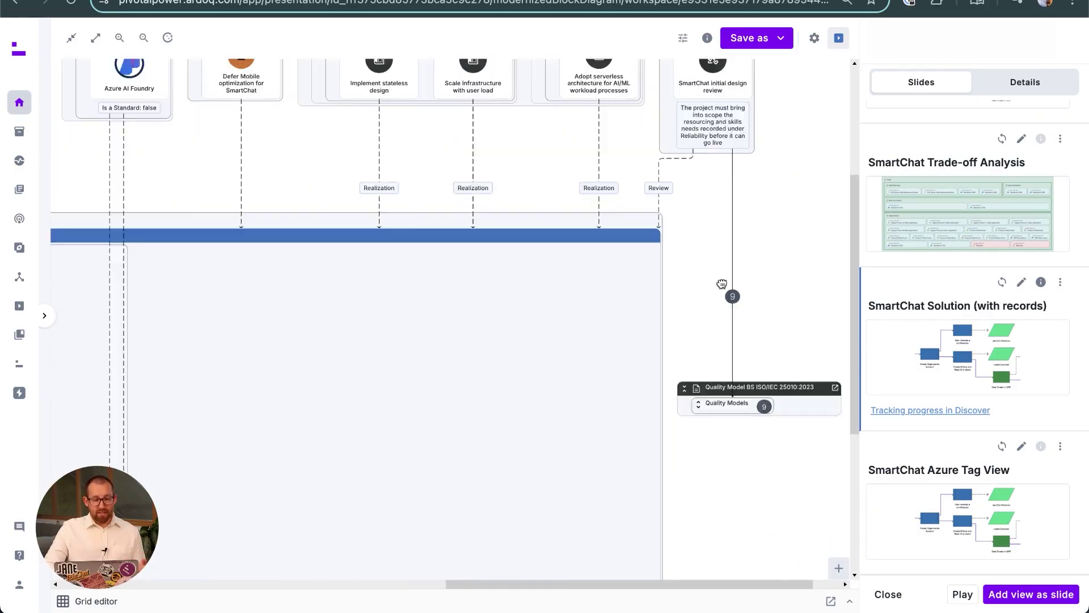
scroll(323, 442, down, 5)
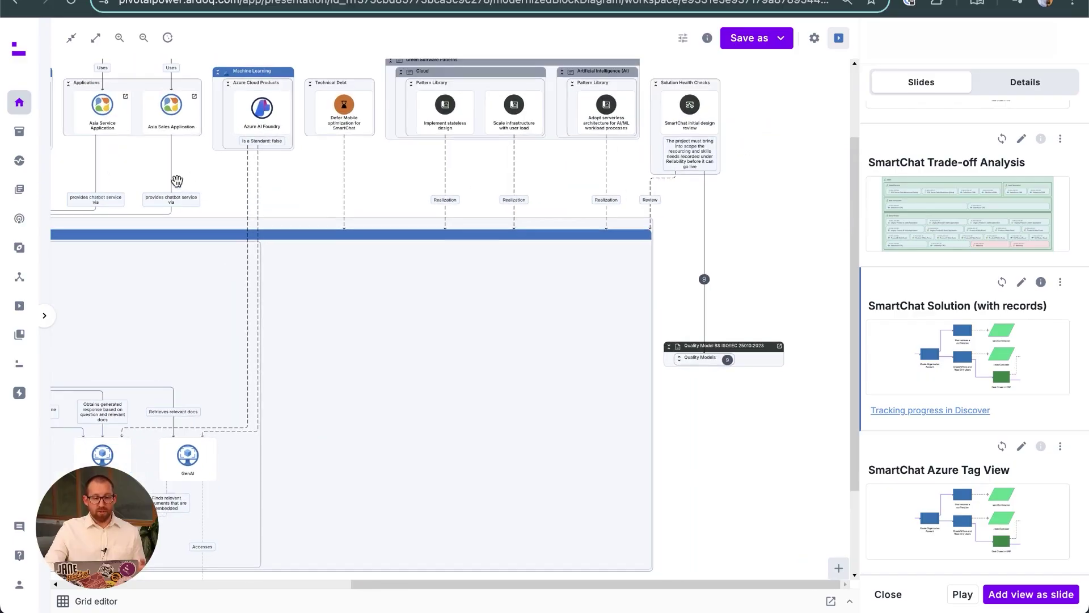
scroll(477, 173, left, 6)
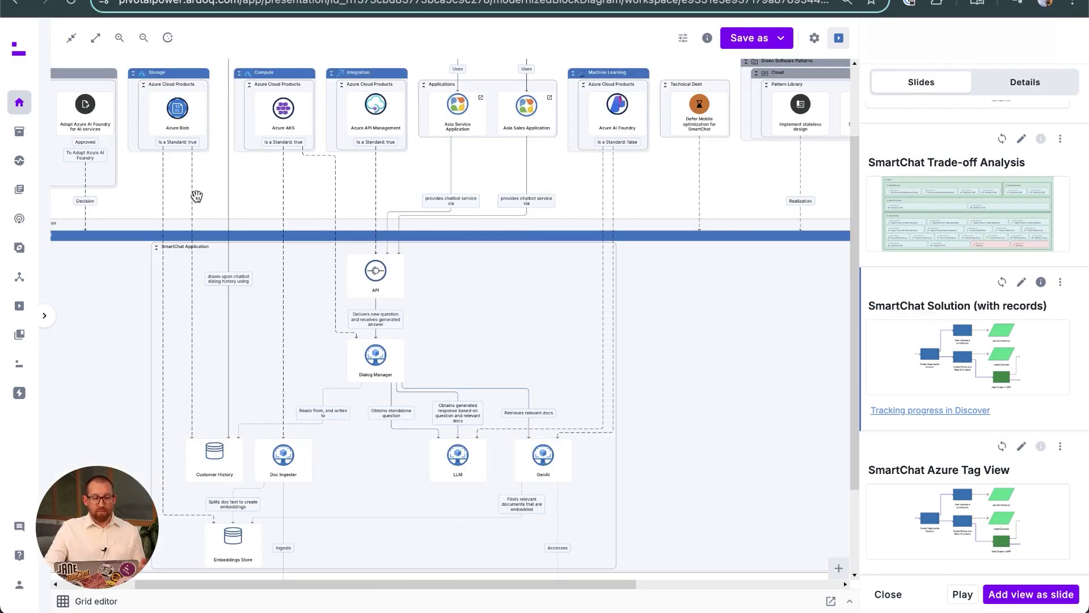
drag(176, 188, 295, 61)
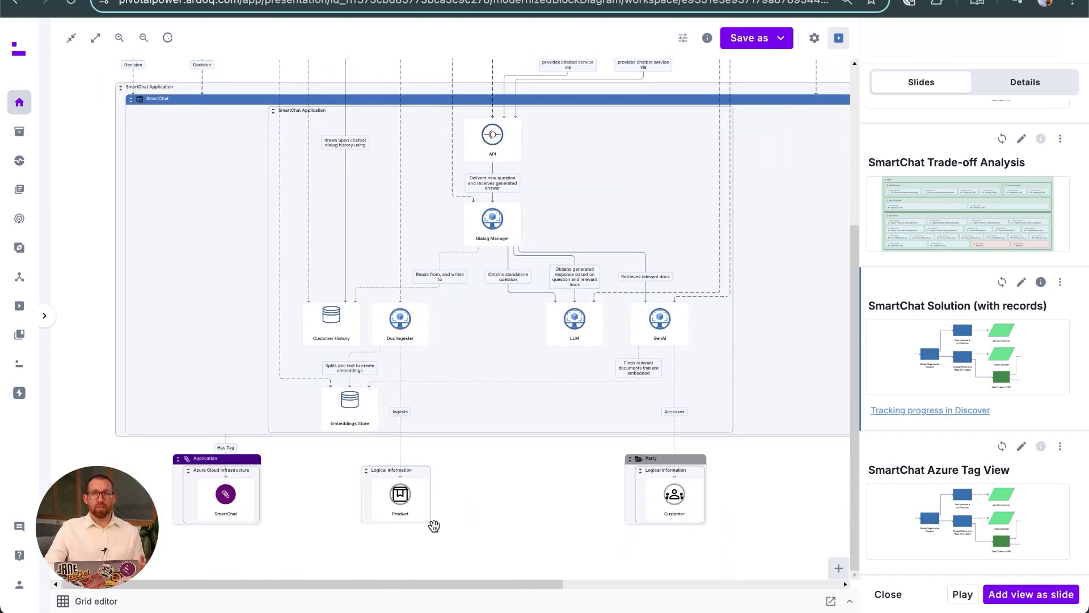
drag(539, 501, 471, 550)
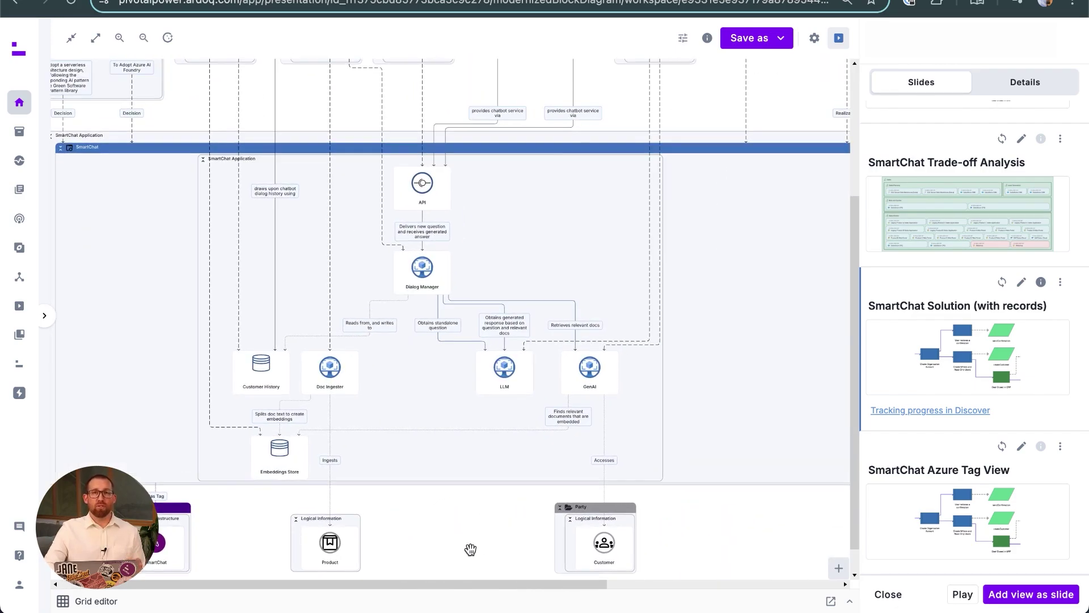
scroll(652, 429, down, 4)
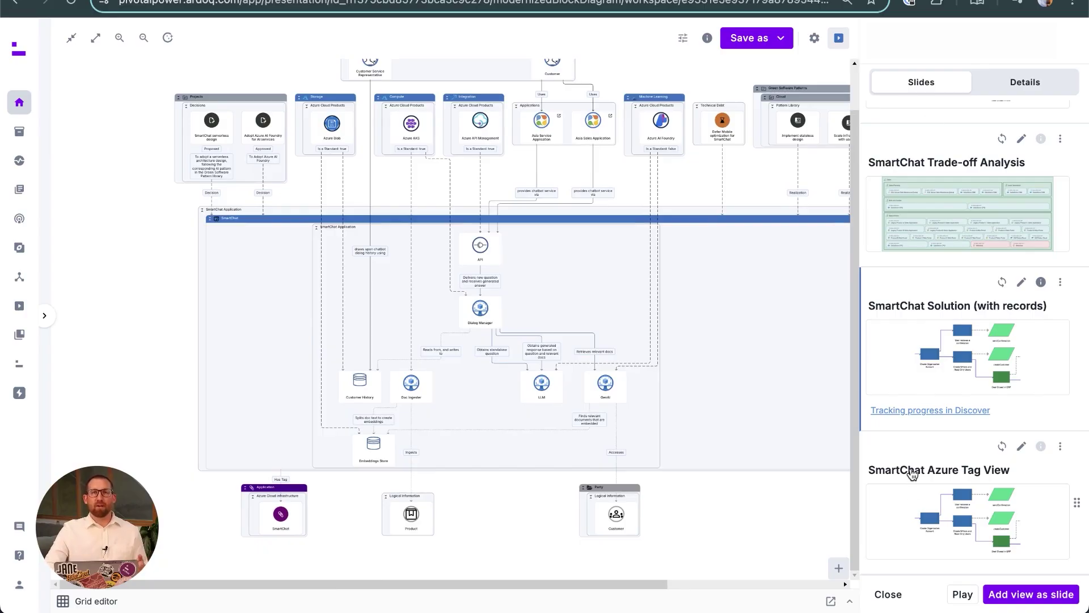
Switch to the SmartChat Azure Tag View slide and bring the Asia resource groups into view
click(912, 475)
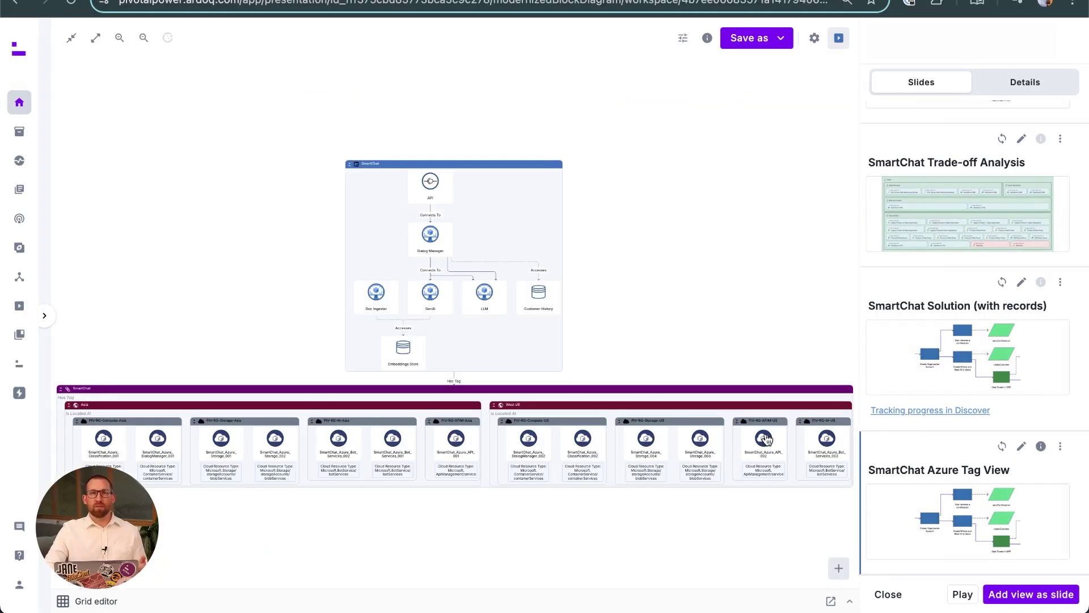
scroll(575, 488, up, 3)
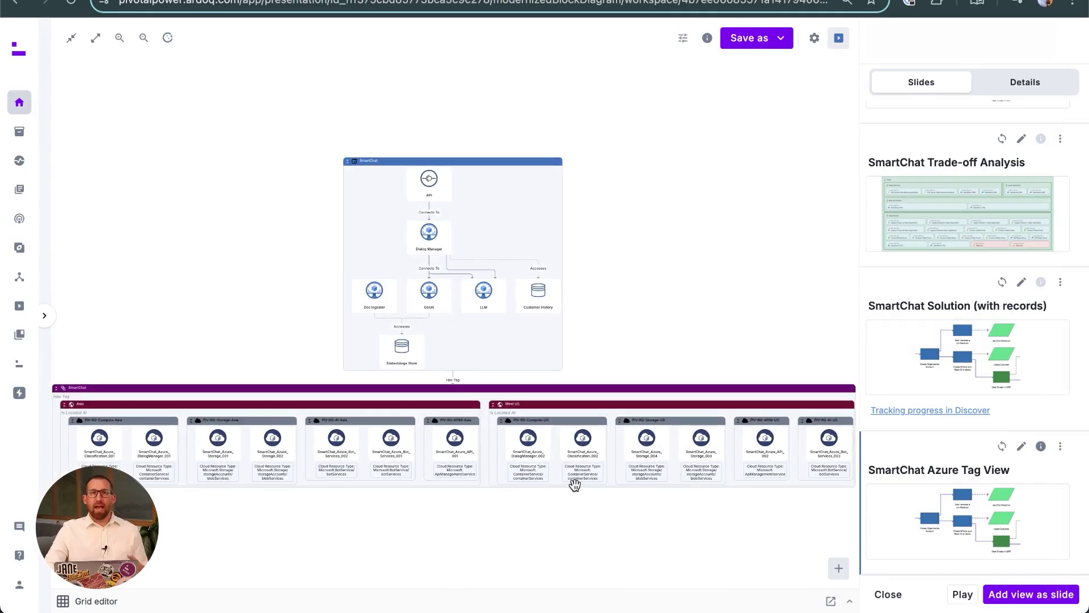
scroll(430, 282, up, 2)
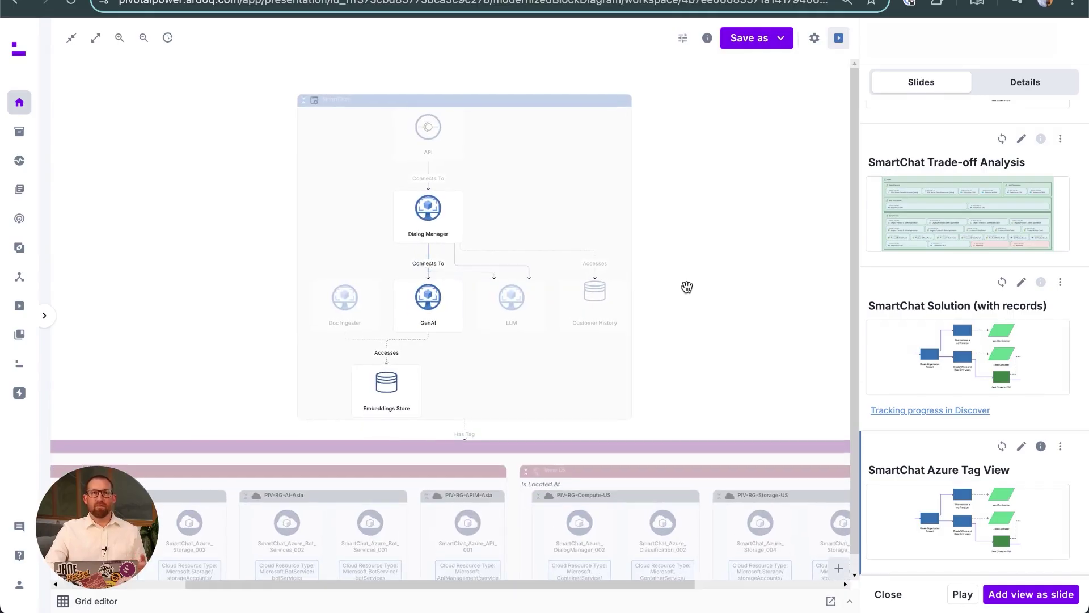
drag(720, 350, 749, 111)
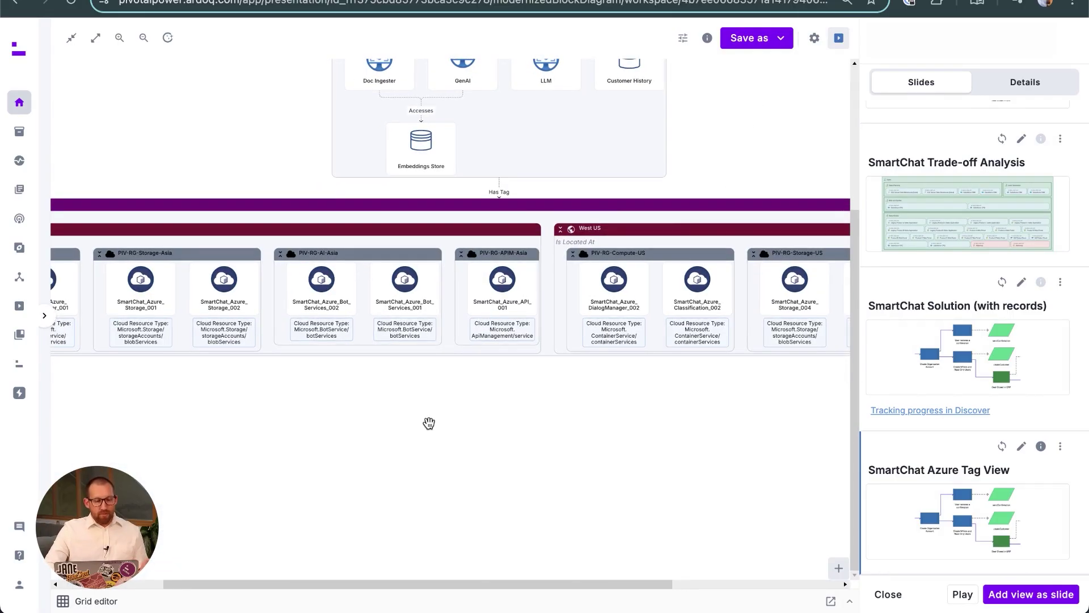
scroll(429, 424, down, 3)
drag(331, 396, 530, 403)
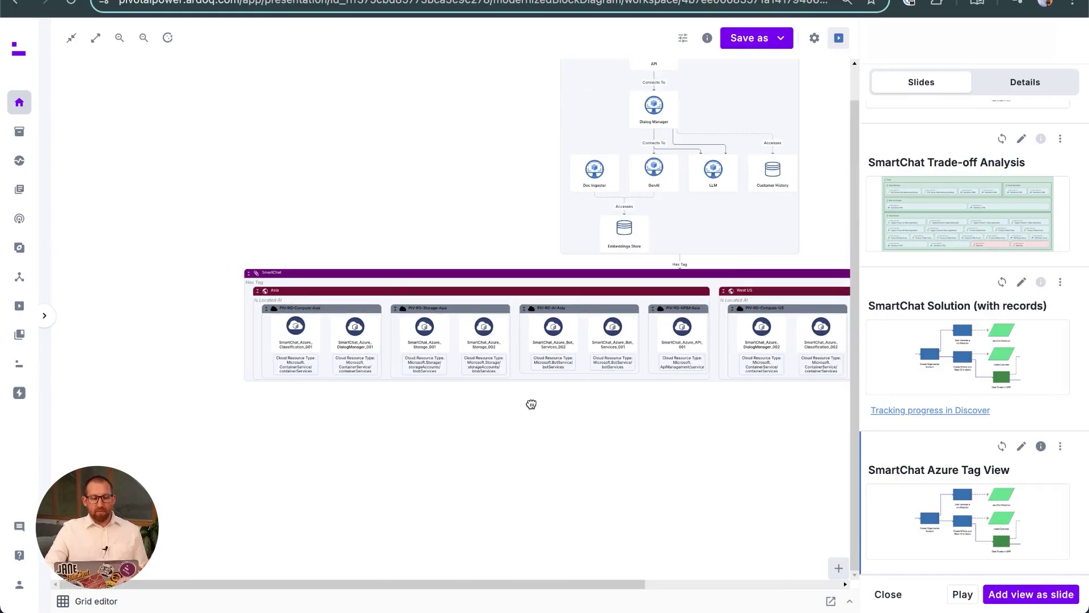
Pan across the West US resource group to the Dialog Manager and API nodes
scroll(530, 403, up, 3)
scroll(531, 403, down, 1)
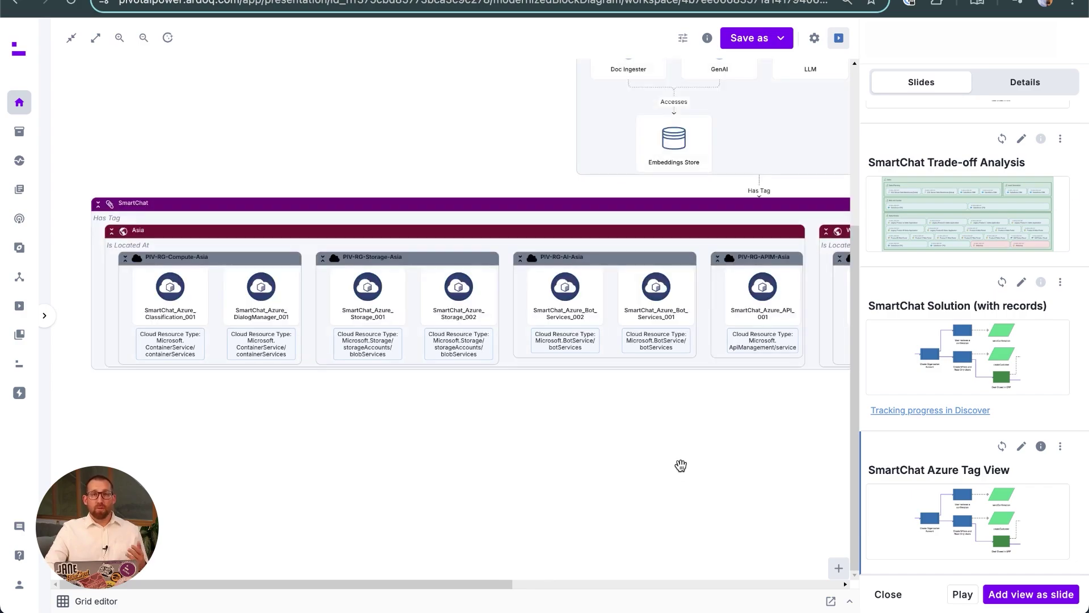
drag(680, 465, 457, 452)
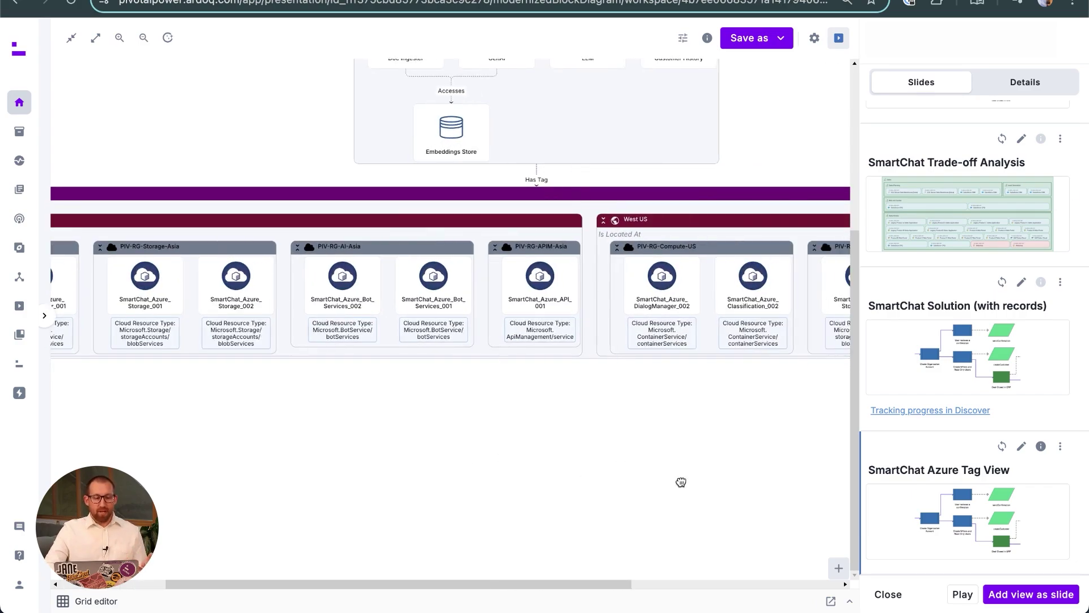
drag(681, 482, 481, 511)
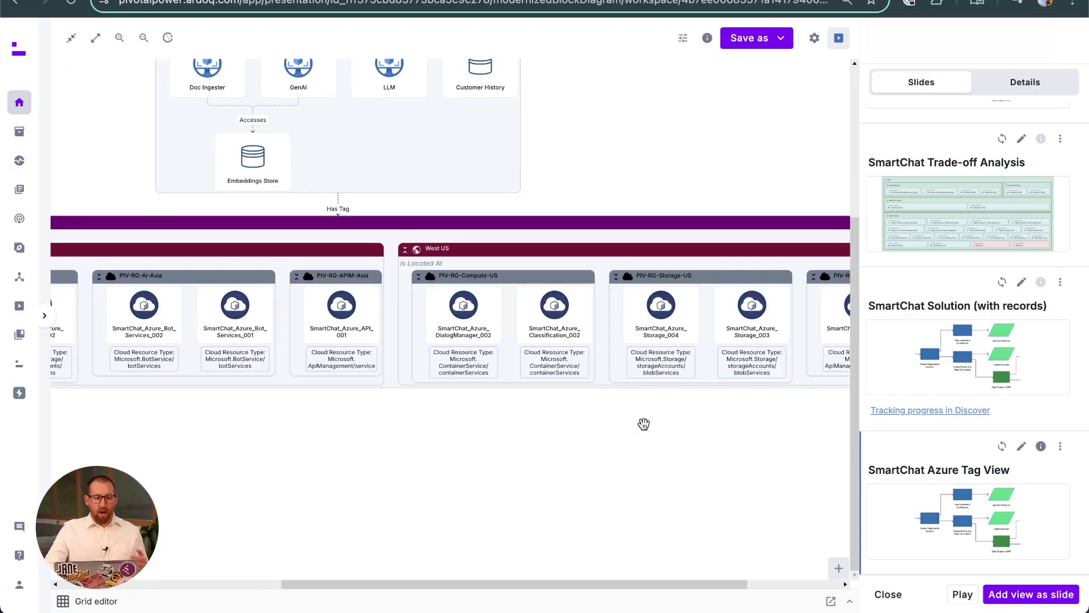
drag(643, 424, 546, 551)
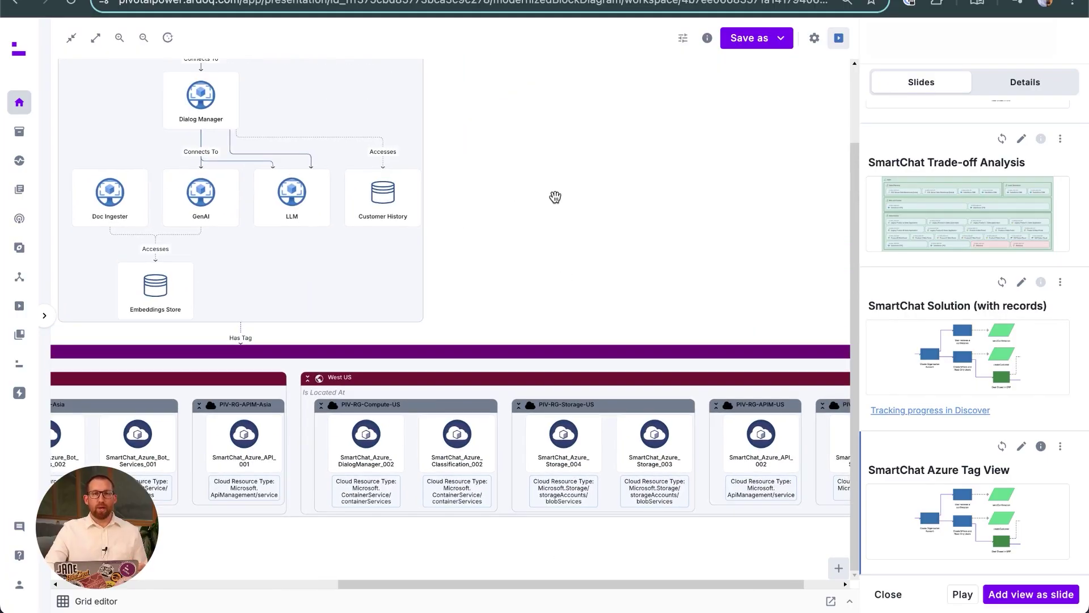
drag(556, 197, 531, 248)
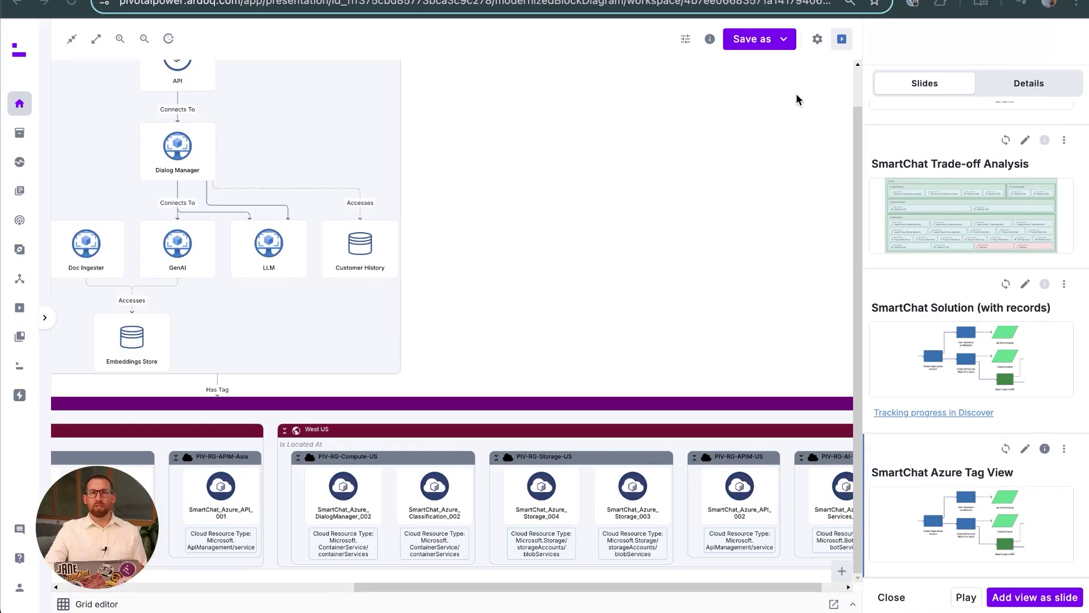
Close the Slides panel and center the SmartChat tag and Asia resource groups on the wider canvas
click(842, 40)
drag(484, 287, 718, 270)
scroll(719, 245, down, 5)
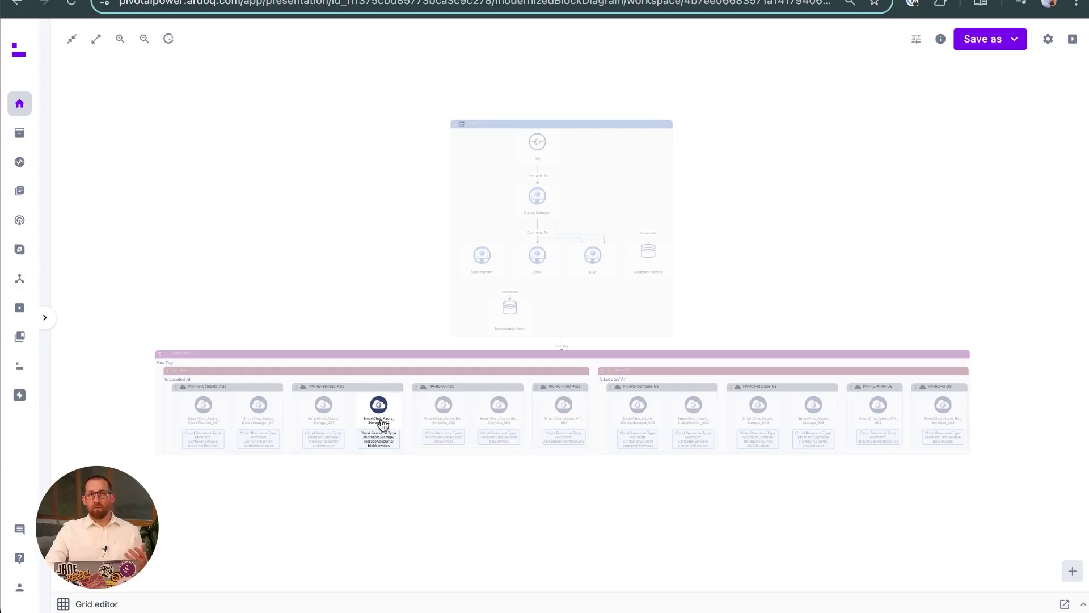
scroll(383, 424, up, 5)
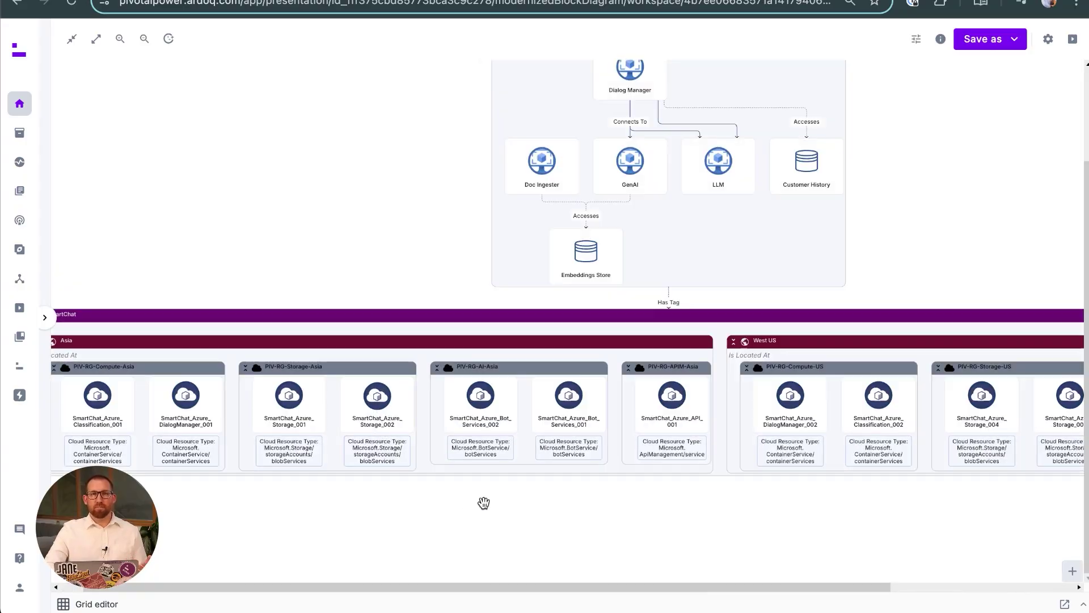
drag(484, 505, 635, 476)
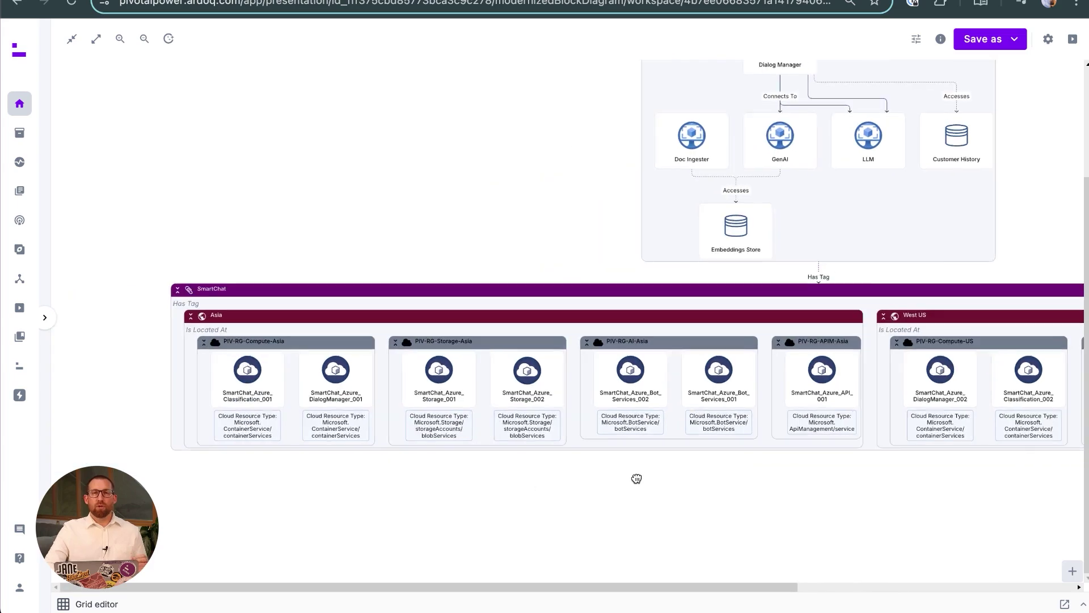
scroll(635, 477, up, 2)
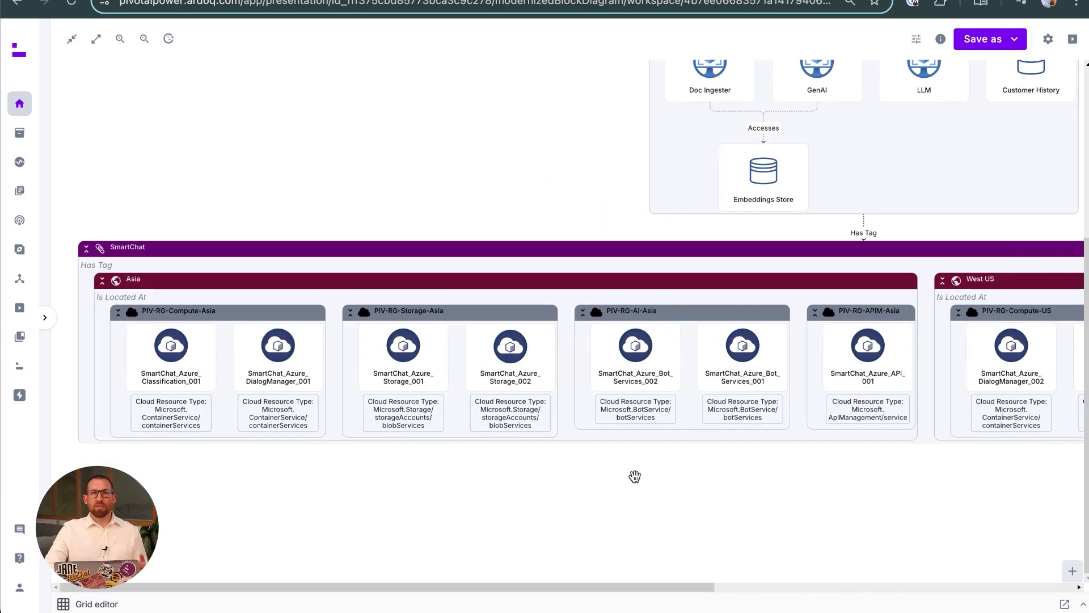